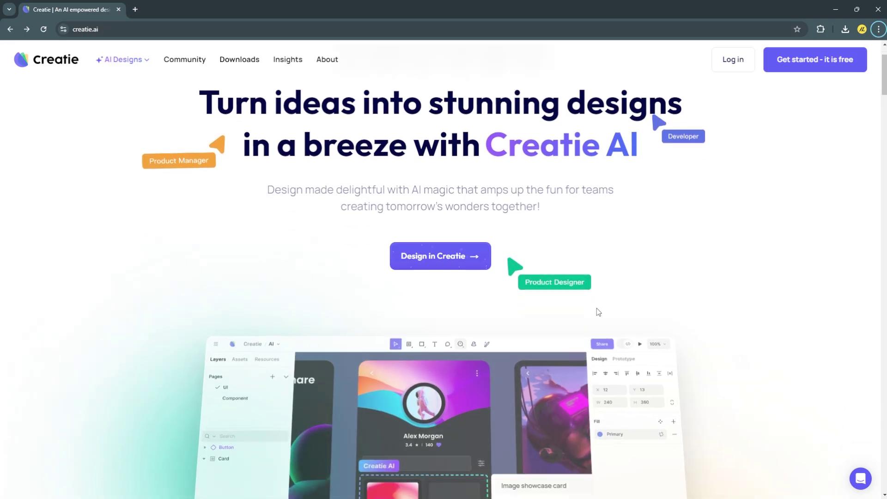
{"action": "scroll", "coordinate": [598, 312], "scroll_direction": "down", "scroll_amount": 3}
{"action": "scroll", "coordinate": [593, 312], "scroll_direction": "down", "scroll_amount": 3}
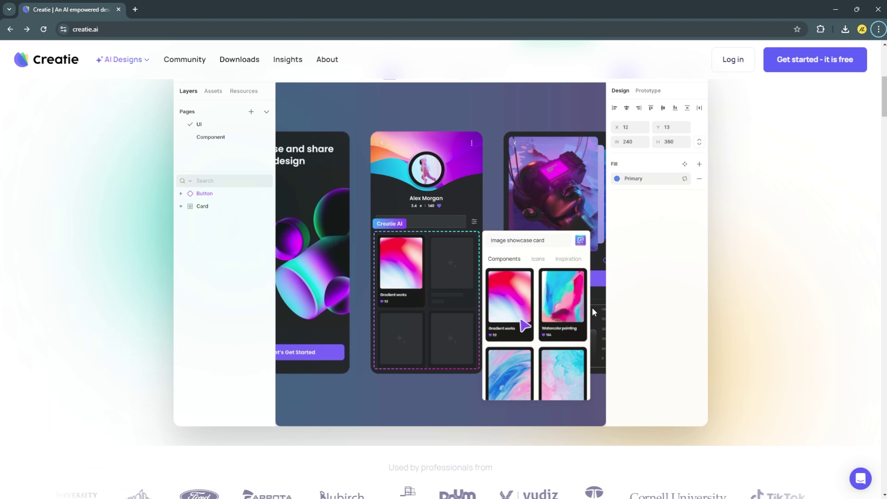
{"action": "scroll", "coordinate": [593, 308], "scroll_direction": "down", "scroll_amount": 3}
{"action": "scroll", "coordinate": [592, 307], "scroll_direction": "down", "scroll_amount": 4}
{"action": "scroll", "coordinate": [592, 307], "scroll_direction": "down", "scroll_amount": 3}
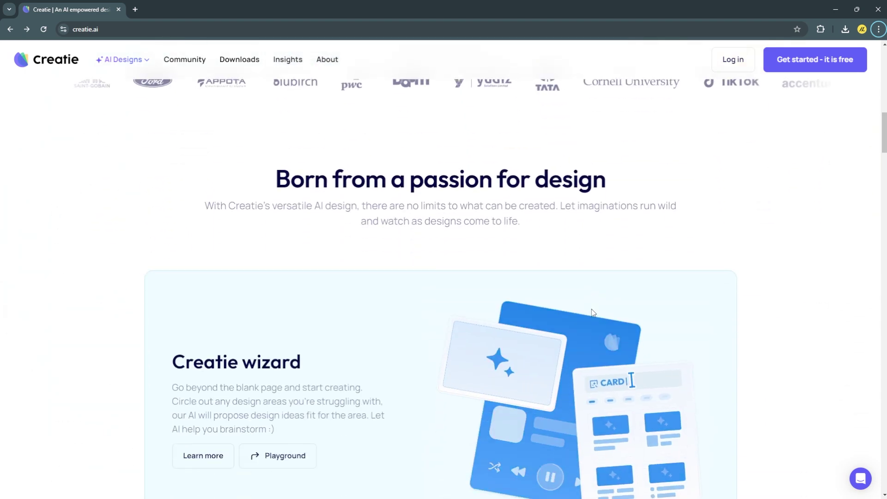
{"action": "scroll", "coordinate": [591, 308], "scroll_direction": "down", "scroll_amount": 3}
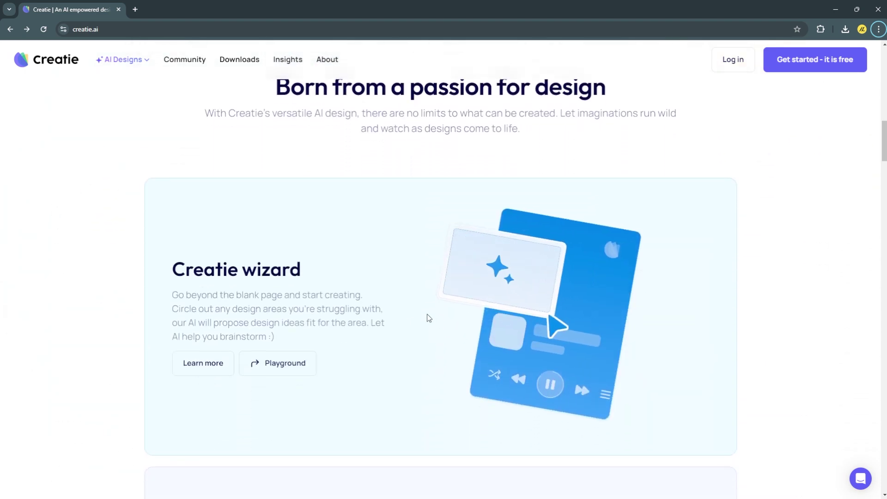
{"action": "scroll", "coordinate": [427, 317], "scroll_direction": "down", "scroll_amount": 3}
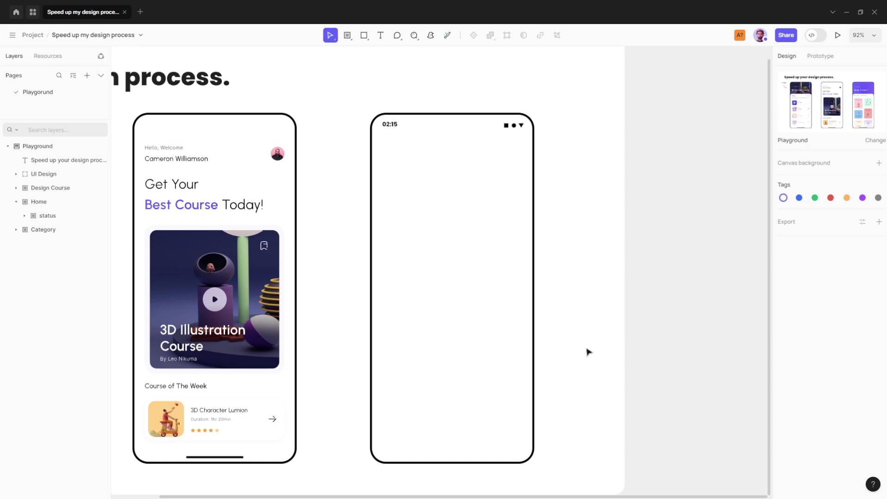
- Mark the lower area of the empty Home phone frame for AI layout suggestions
{"action": "left_click", "coordinate": [473, 299]}
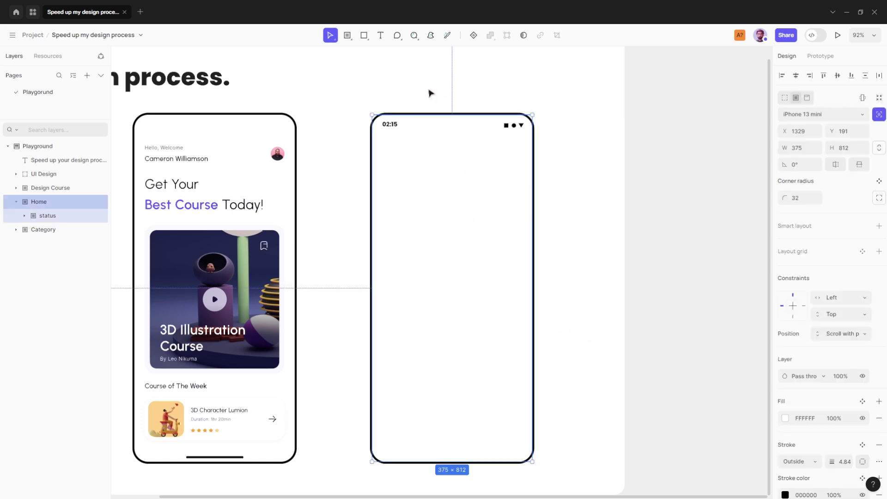
{"action": "left_click", "coordinate": [432, 36]}
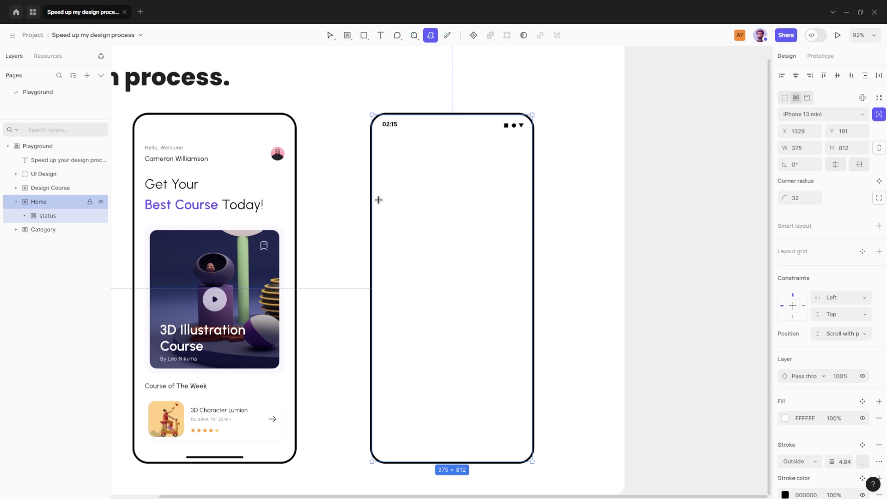
{"action": "left_click_drag", "start_coordinate": [375, 196], "coordinate": [528, 449]}
{"action": "left_click_drag", "start_coordinate": [528, 450], "coordinate": [530, 440]}
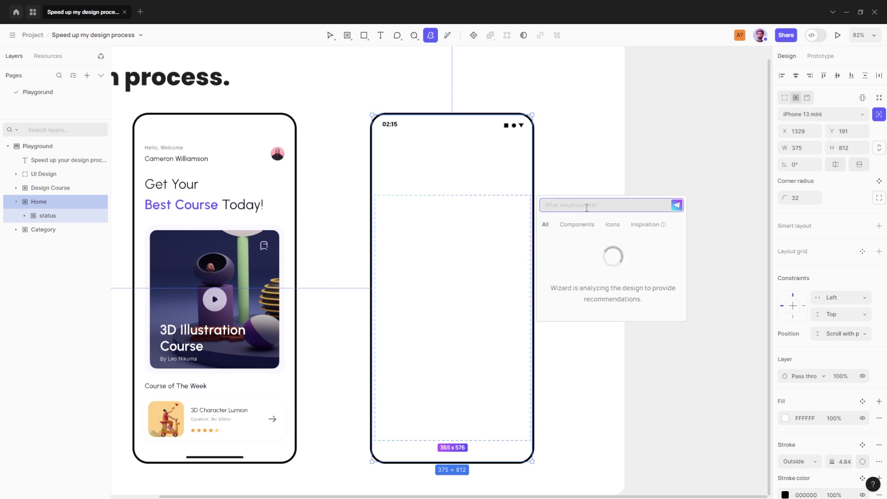
{"action": "type", "text": "gallery"}
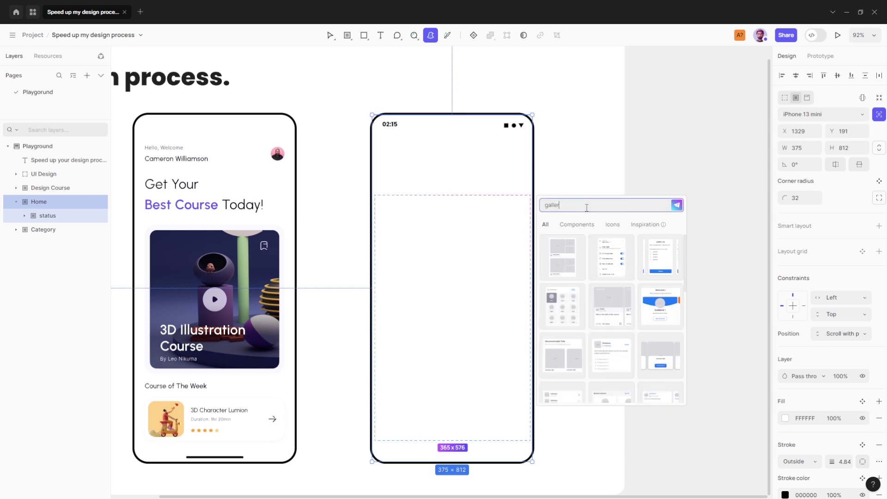
- Insert the Wizard's 'gallery' result into the phone and align it to X 0
{"action": "left_click", "coordinate": [677, 205]}
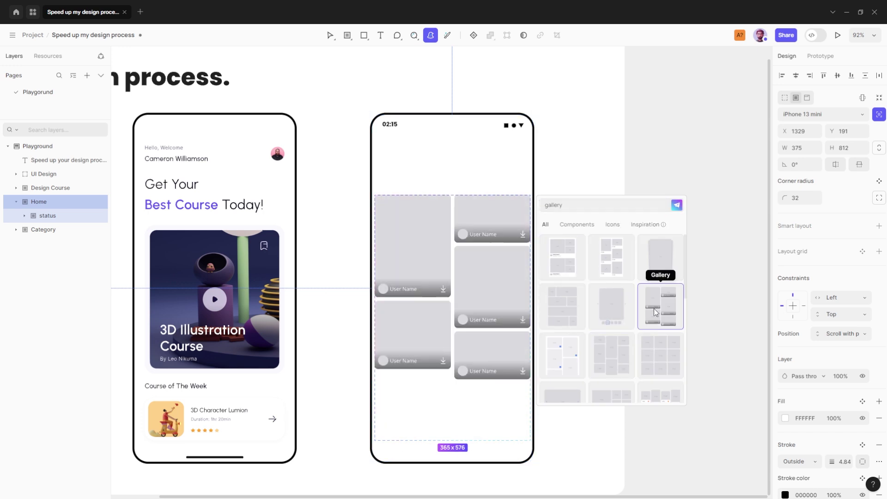
{"action": "left_click", "coordinate": [574, 358]}
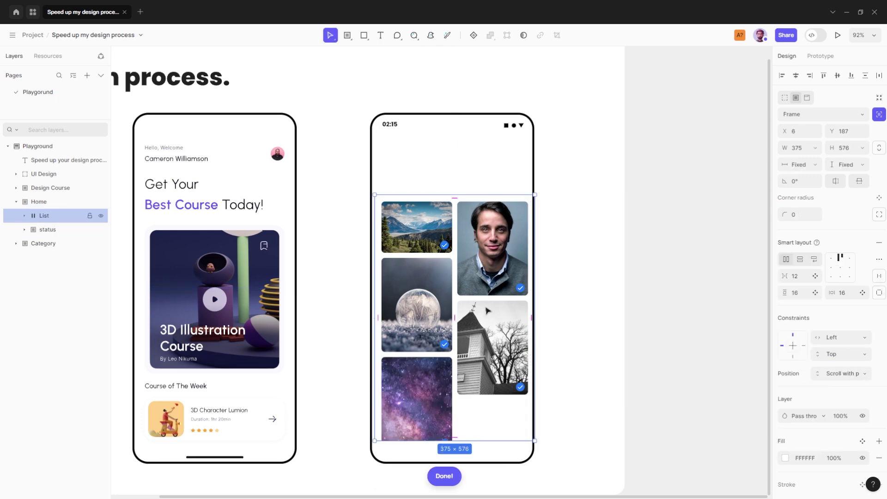
{"action": "left_click_drag", "start_coordinate": [486, 310], "coordinate": [482, 310]}
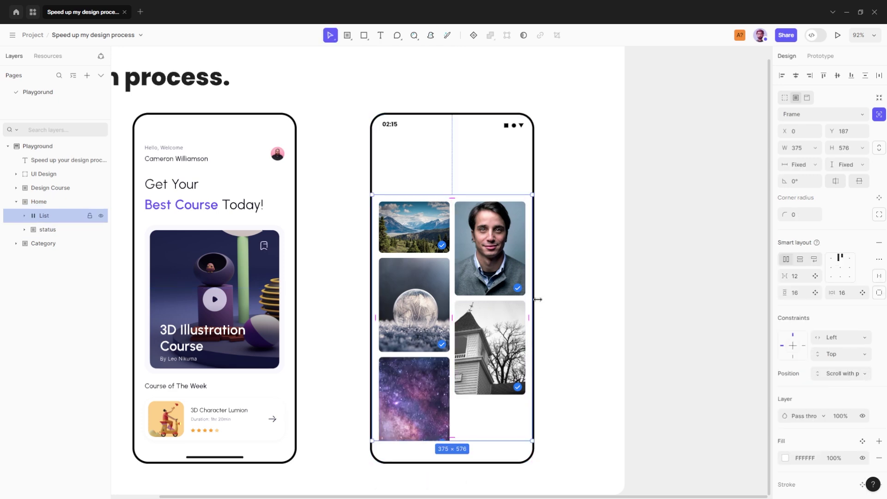
{"action": "left_click", "coordinate": [544, 249]}
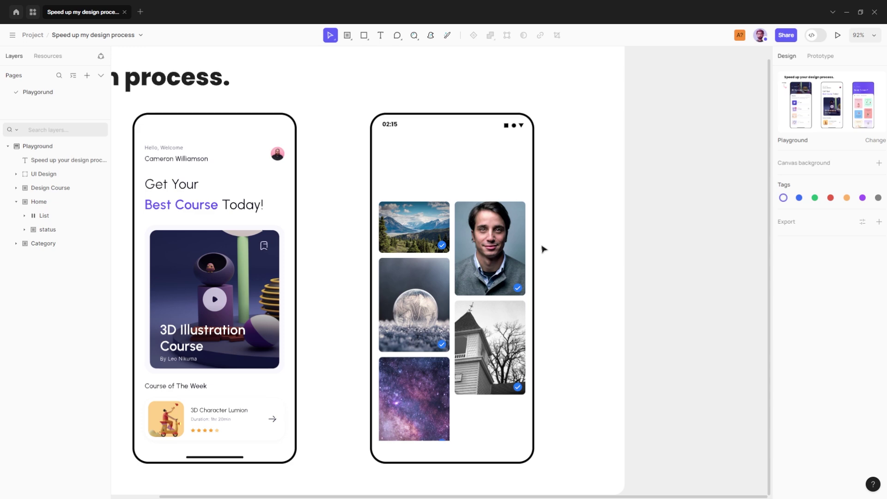
{"action": "left_click", "coordinate": [506, 265]}
- Mark a strip above the gallery and search the Wizard for 'toogle' components
{"action": "left_click", "coordinate": [431, 35]}
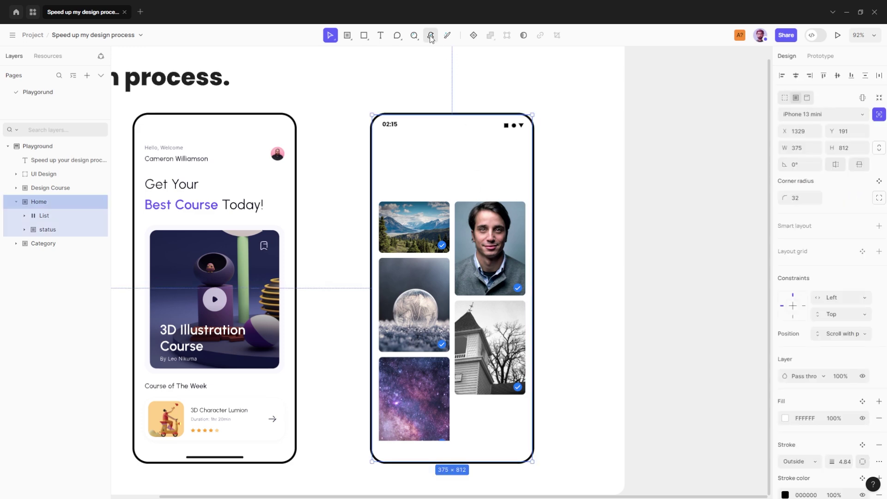
{"action": "left_click_drag", "start_coordinate": [378, 159], "coordinate": [527, 176]}
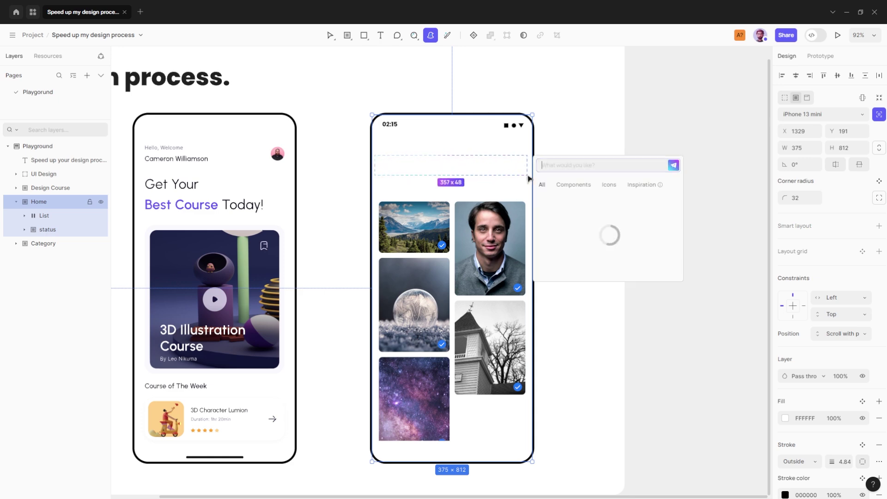
{"action": "left_click", "coordinate": [561, 165]}
{"action": "type", "text": "I"}
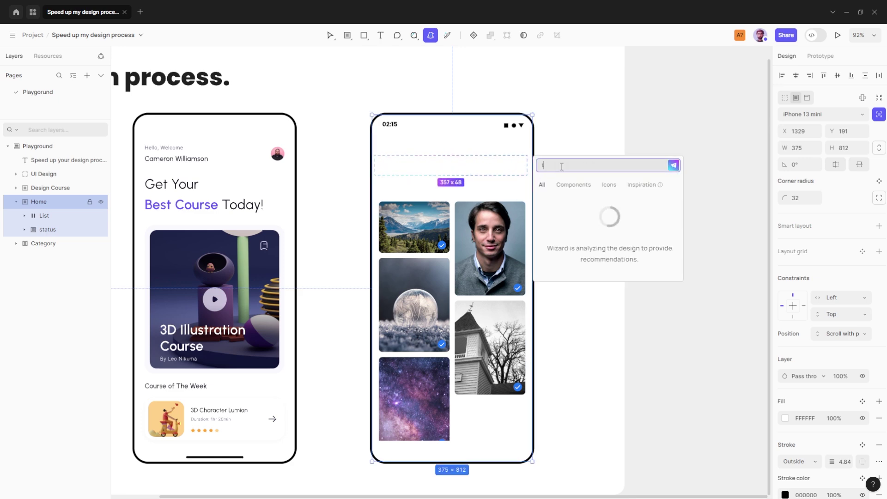
{"action": "left_click", "coordinate": [673, 165]}
{"action": "left_click", "coordinate": [645, 216]}
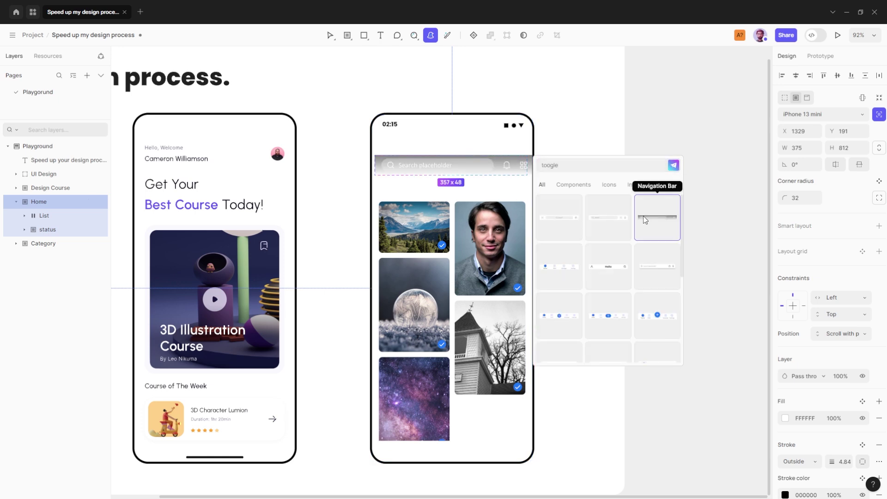
- Insert the Navigation Bar component, align it to X 0 and make it 58 tall
{"action": "left_click", "coordinate": [612, 217]}
{"action": "left_click", "coordinate": [613, 217]}
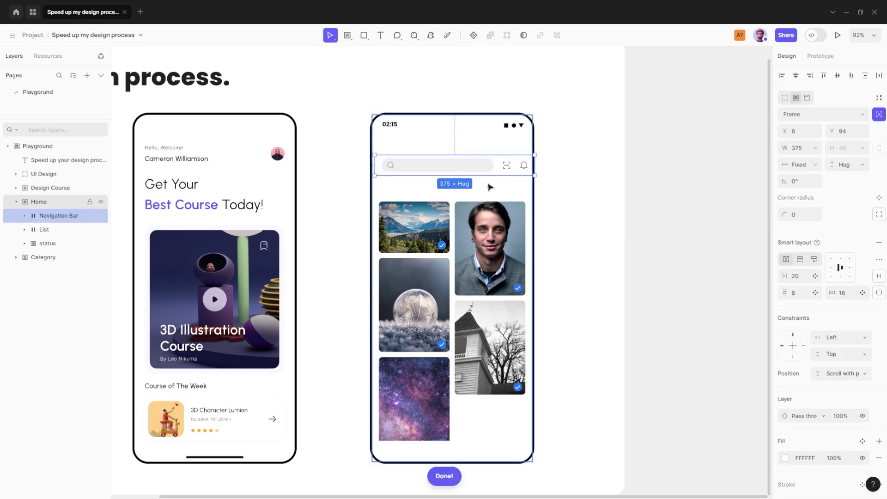
{"action": "left_click_drag", "start_coordinate": [461, 169], "coordinate": [456, 168]}
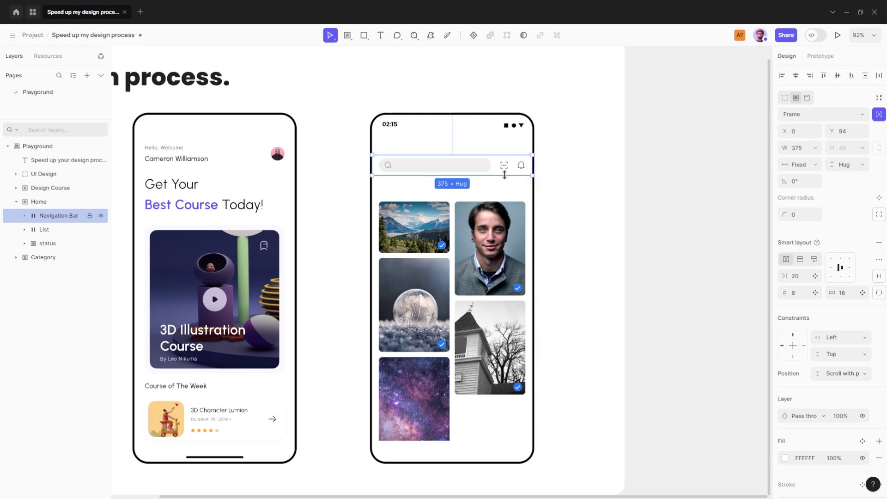
{"action": "mouse_move", "coordinate": [504, 176]}
{"action": "left_mouse_down"}
{"action": "mouse_move", "coordinate": [504, 186]}
{"action": "mouse_move", "coordinate": [497, 180]}
{"action": "left_mouse_up"}
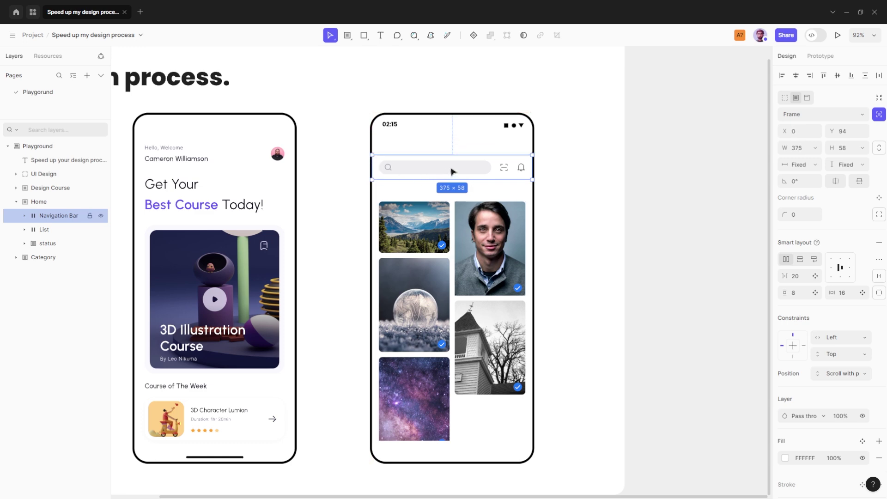
- Adjust spacing between status bar, navigation bar and gallery, with a 25 gap pushing the gallery down
{"action": "left_click", "coordinate": [472, 132], "text": "shift"}
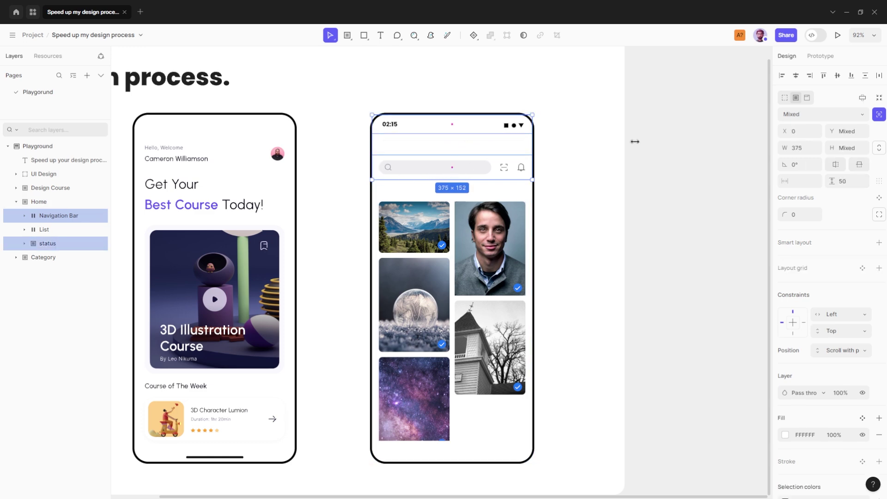
{"action": "left_click", "coordinate": [858, 184]}
{"action": "key", "text": "Return"}
{"action": "left_click", "coordinate": [667, 227]}
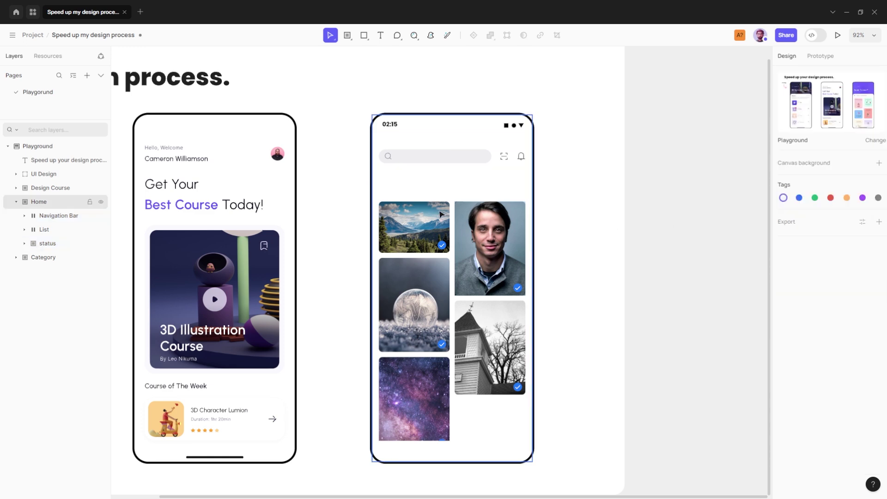
{"action": "left_click", "coordinate": [465, 157]}
{"action": "left_click", "coordinate": [465, 157], "text": "shift"}
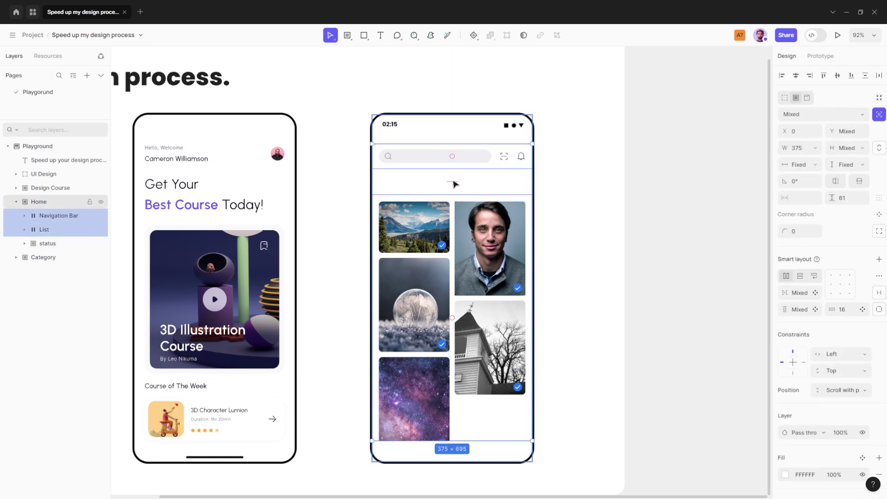
{"action": "left_click", "coordinate": [854, 198]}
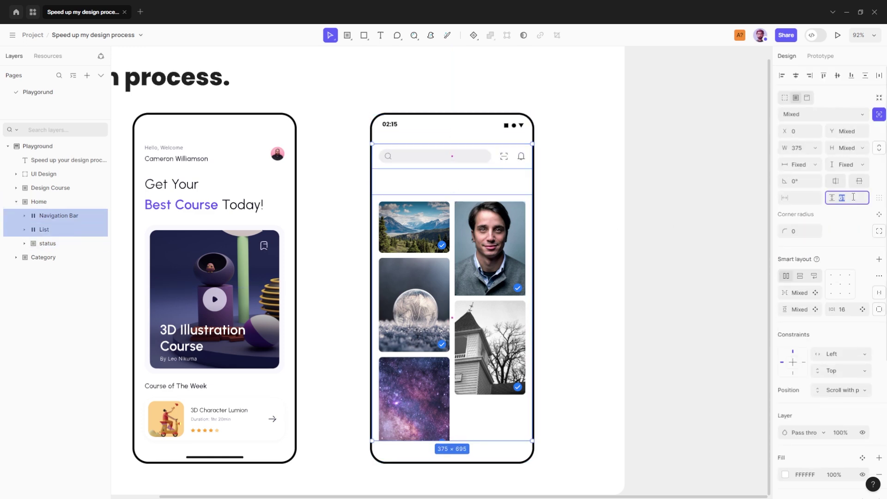
{"action": "type", "text": "25"}
{"action": "key", "text": "Return"}
{"action": "left_click", "coordinate": [651, 275]}
- Mark the empty space above the gallery and insert the Wizard's 'banner' Swiper slider
{"action": "left_click", "coordinate": [453, 284]}
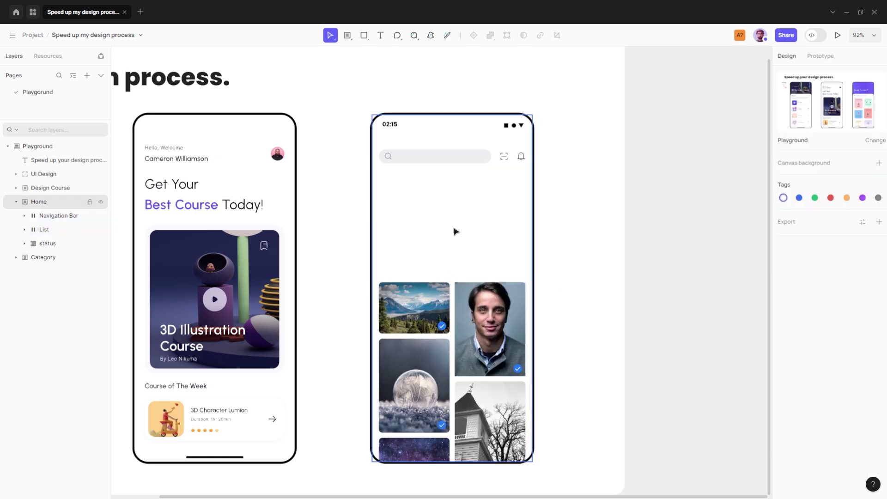
{"action": "left_click", "coordinate": [430, 36]}
{"action": "left_click_drag", "start_coordinate": [378, 182], "coordinate": [529, 265]}
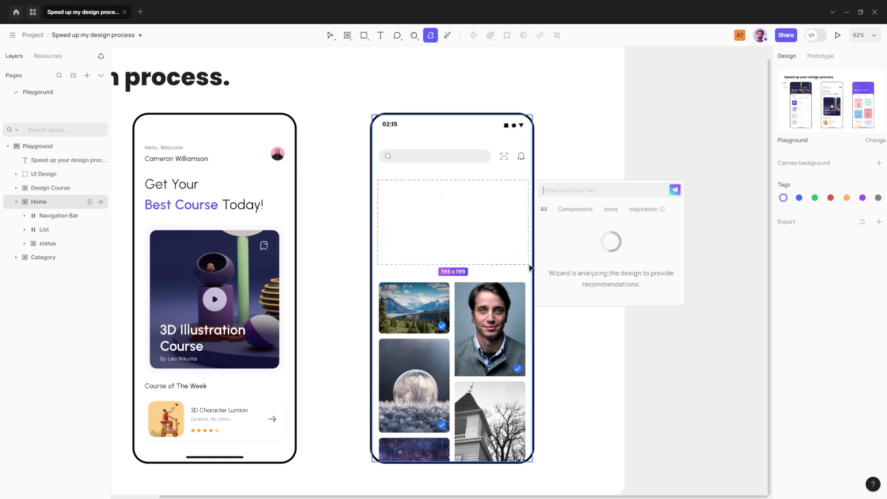
{"action": "type", "text": "banner"}
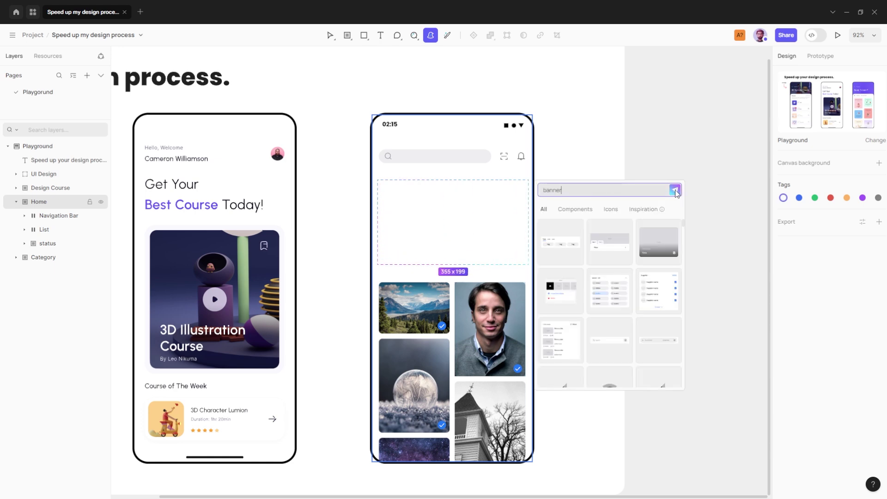
{"action": "left_click", "coordinate": [647, 233]}
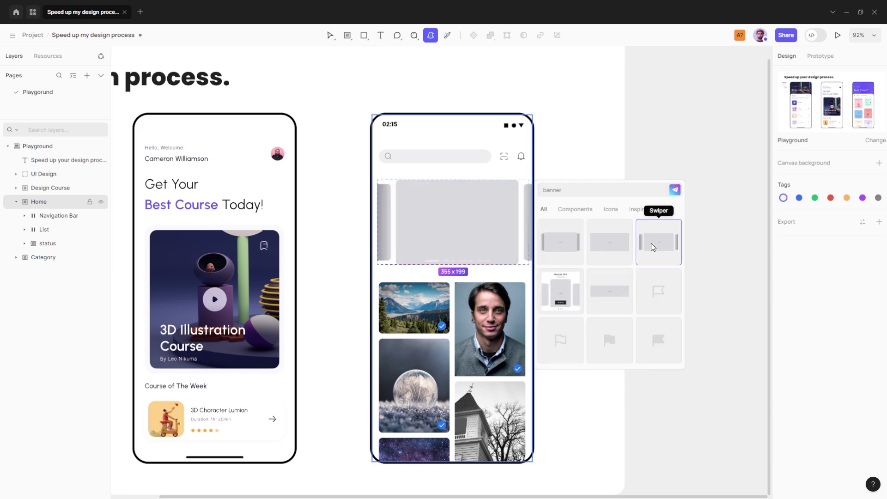
{"action": "left_click", "coordinate": [650, 244]}
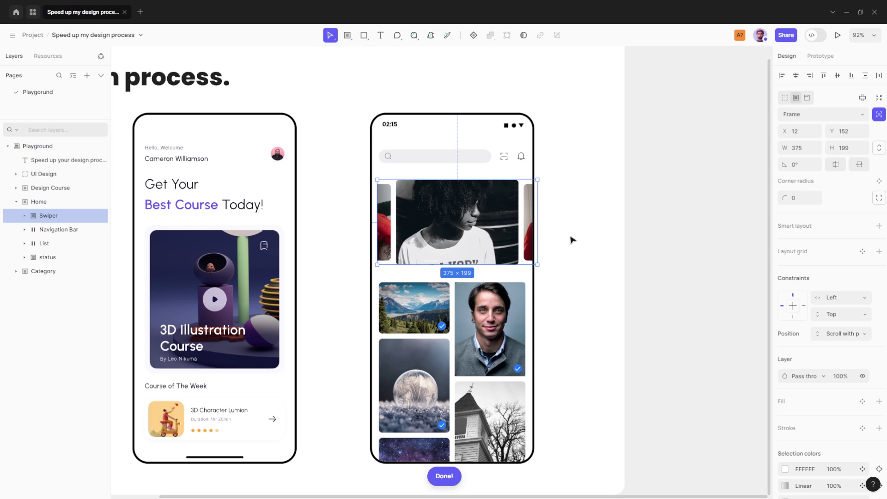
- Align the Swiper banner flush at X 0 and nudge the image list up beneath it
{"action": "left_click_drag", "start_coordinate": [506, 237], "coordinate": [453, 231]}
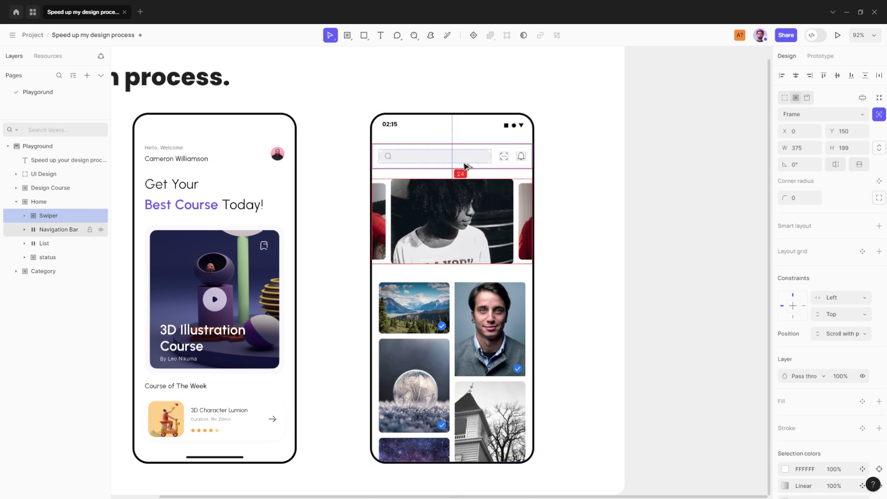
{"action": "left_click", "coordinate": [457, 292]}
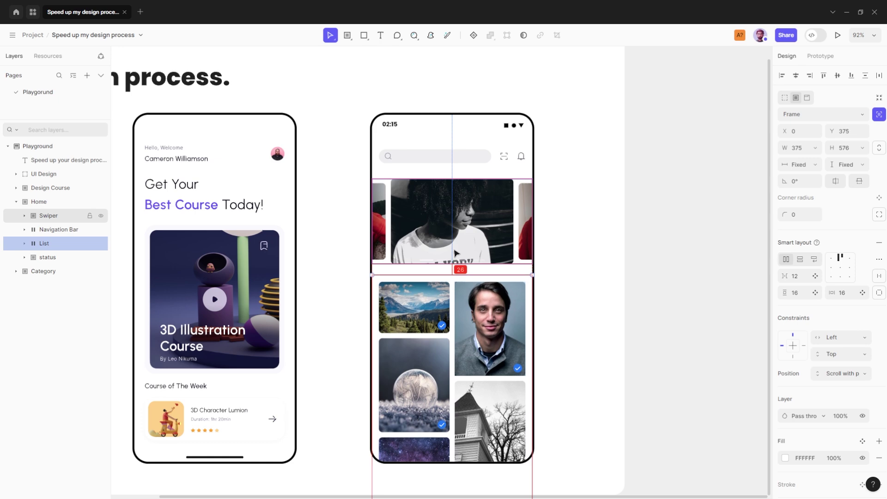
{"action": "left_click_drag", "start_coordinate": [456, 292], "coordinate": [456, 288]}
{"action": "left_click", "coordinate": [593, 242]}
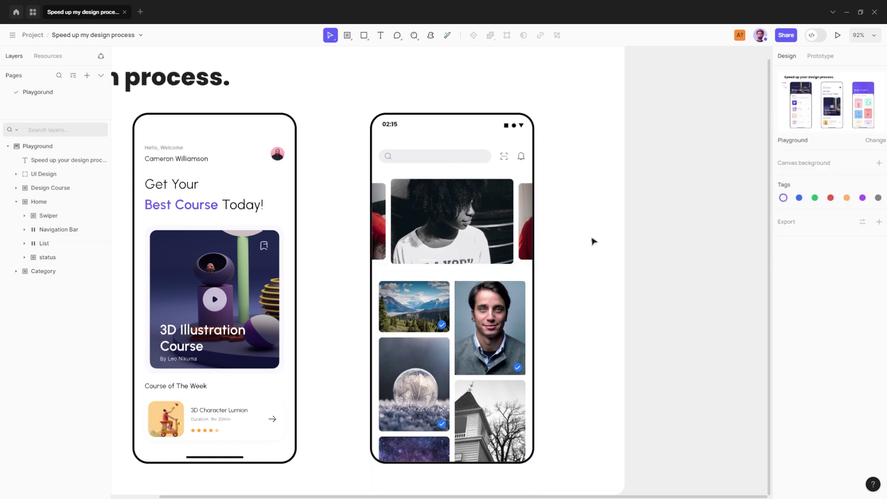
- Select the Swiper and locate layers using the 8 px corner radius in Replace (beta)
{"action": "left_click", "coordinate": [490, 236]}
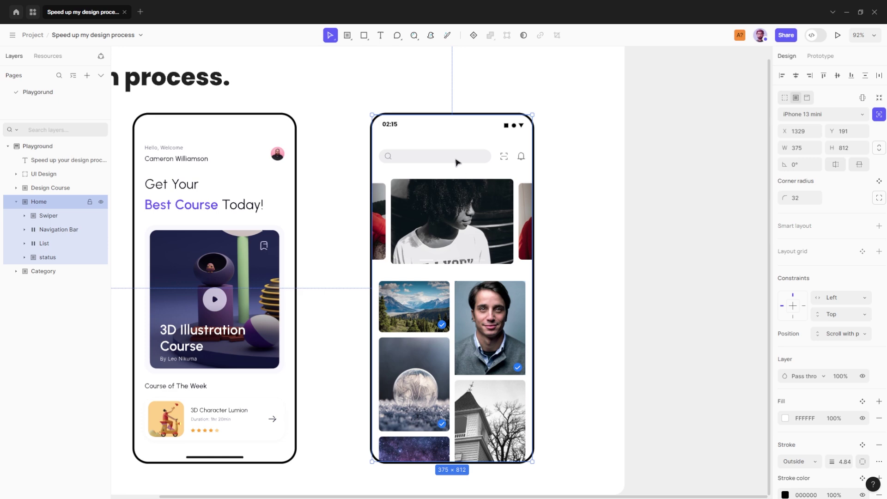
{"action": "double_click", "coordinate": [453, 205]}
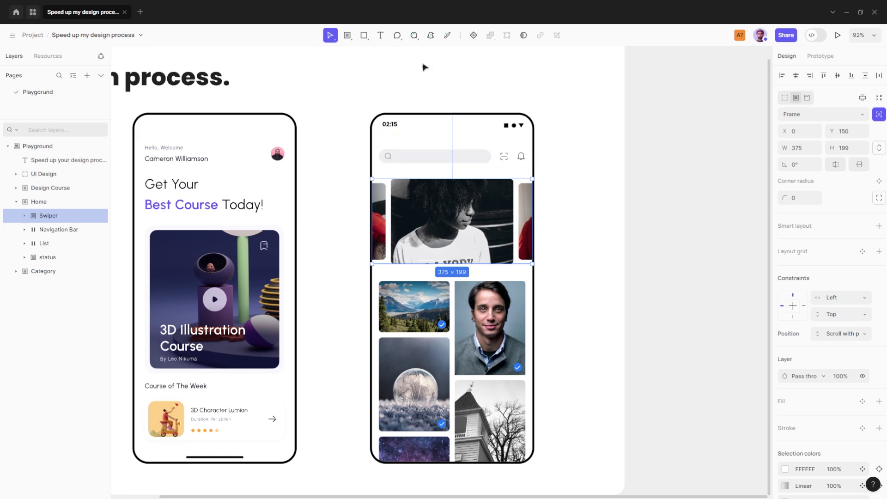
{"action": "left_click", "coordinate": [414, 35]}
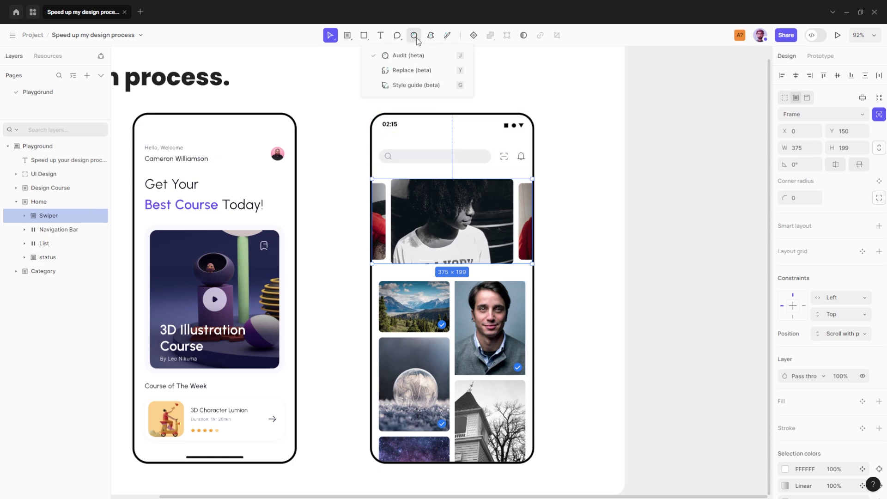
{"action": "left_click", "coordinate": [427, 72]}
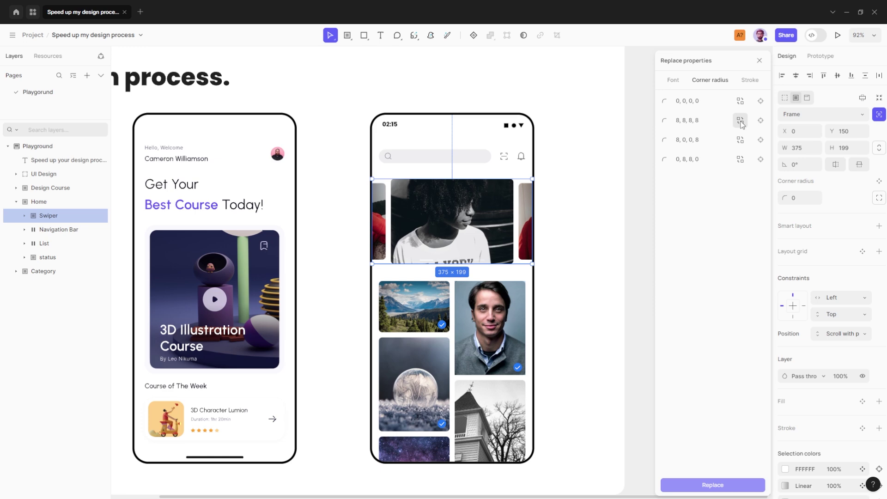
{"action": "left_click", "coordinate": [760, 120]}
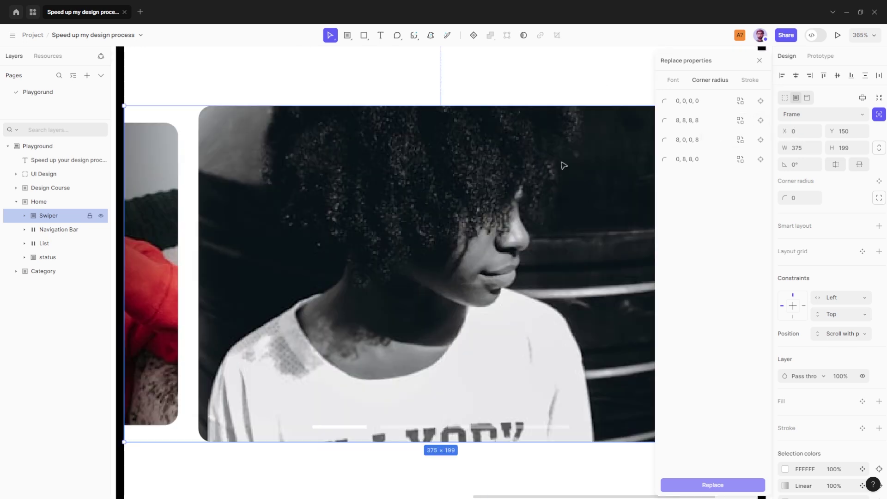
{"action": "scroll", "coordinate": [485, 187], "scroll_direction": "down", "scroll_amount": 1}
{"action": "scroll", "coordinate": [500, 182], "scroll_direction": "down", "scroll_amount": 1}
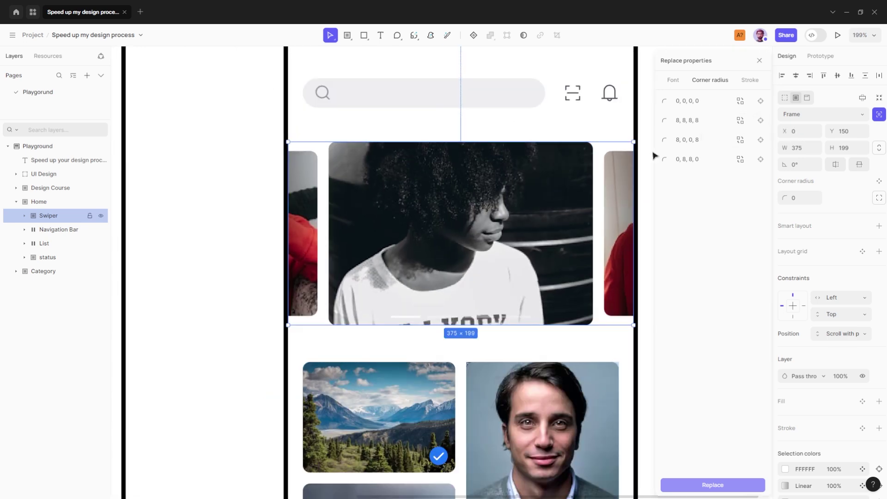
- Replace the 8 px radii with 16 per corner at 95% iOS smoothing across the layers
{"action": "left_click", "coordinate": [740, 121]}
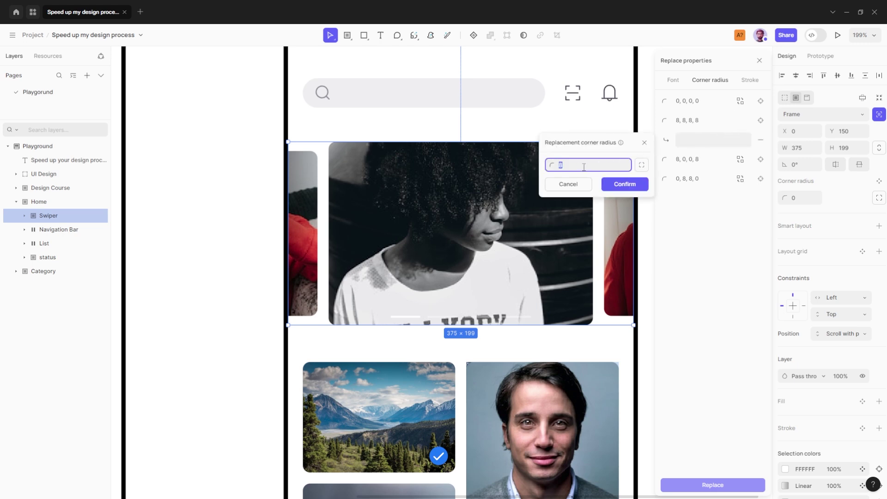
{"action": "left_click", "coordinate": [642, 164]}
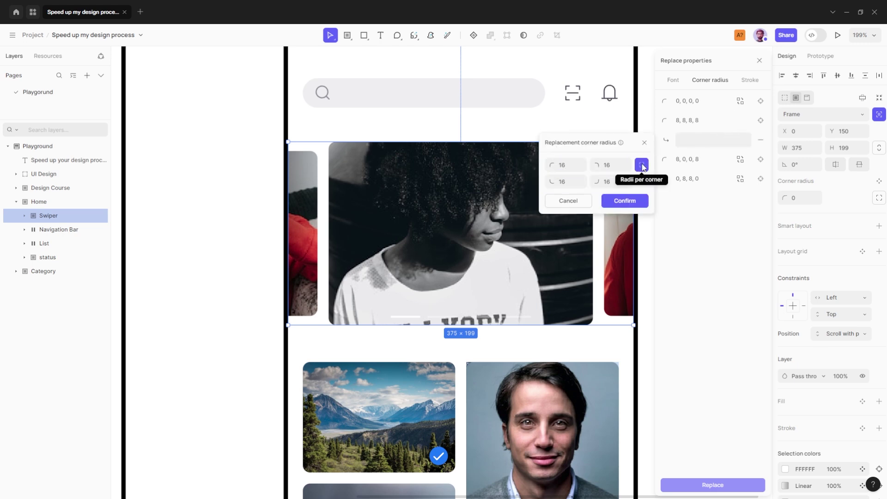
{"action": "left_click", "coordinate": [642, 182]}
{"action": "left_click_drag", "start_coordinate": [547, 203], "coordinate": [614, 203]}
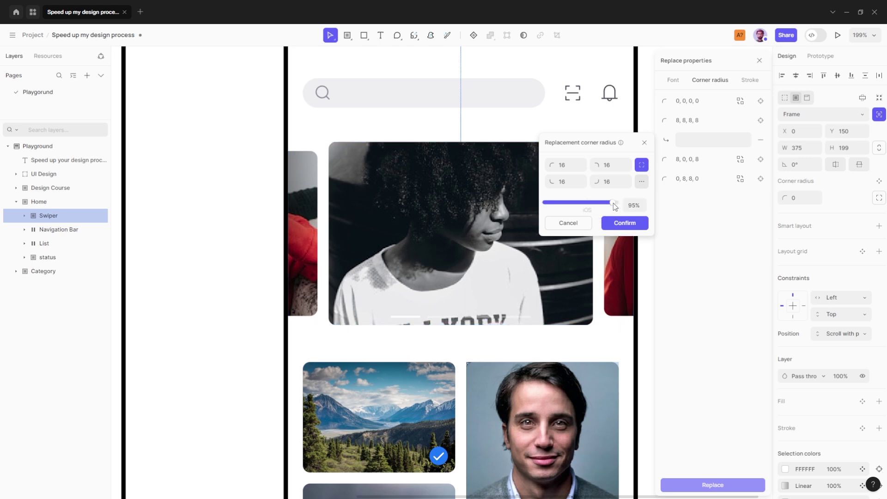
{"action": "left_click", "coordinate": [625, 222]}
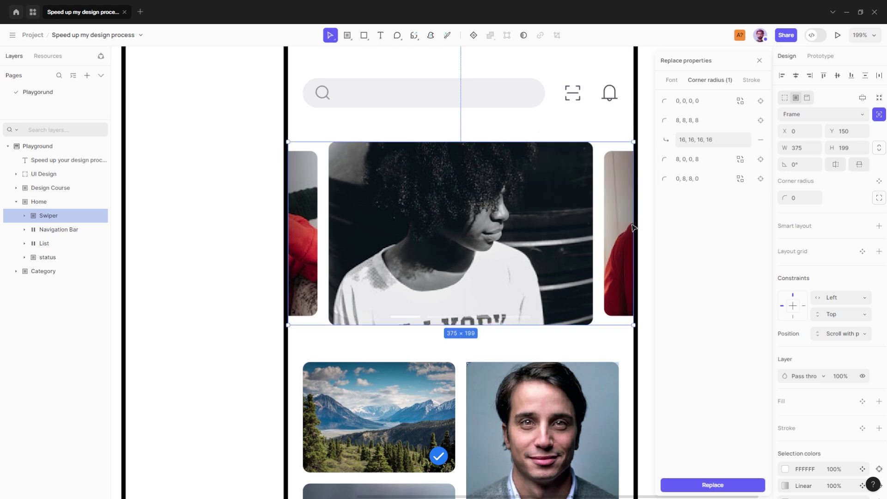
{"action": "left_click", "coordinate": [714, 485]}
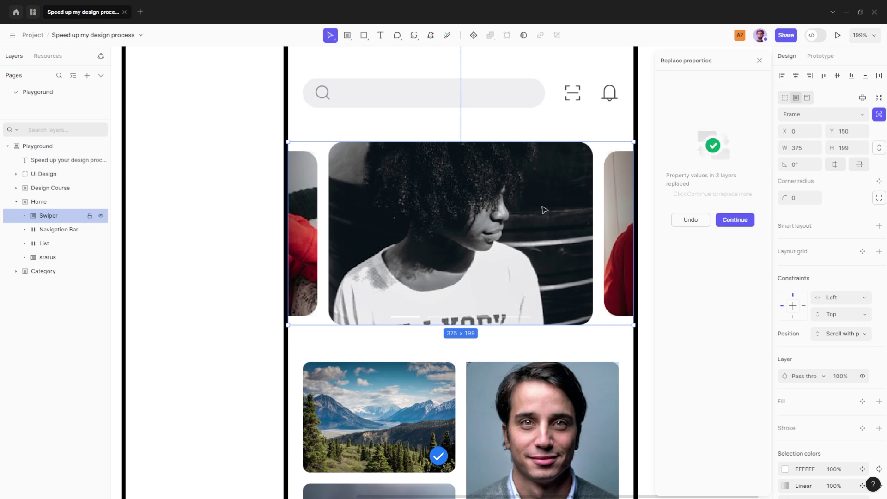
{"action": "left_click", "coordinate": [731, 221]}
{"action": "left_click", "coordinate": [759, 61]}
{"action": "scroll", "coordinate": [697, 108], "scroll_direction": "down", "scroll_amount": 2}
- Find a user-search icon in the Resources icon library and paste it into the header
{"action": "left_click_drag", "start_coordinate": [666, 150], "coordinate": [622, 222]}
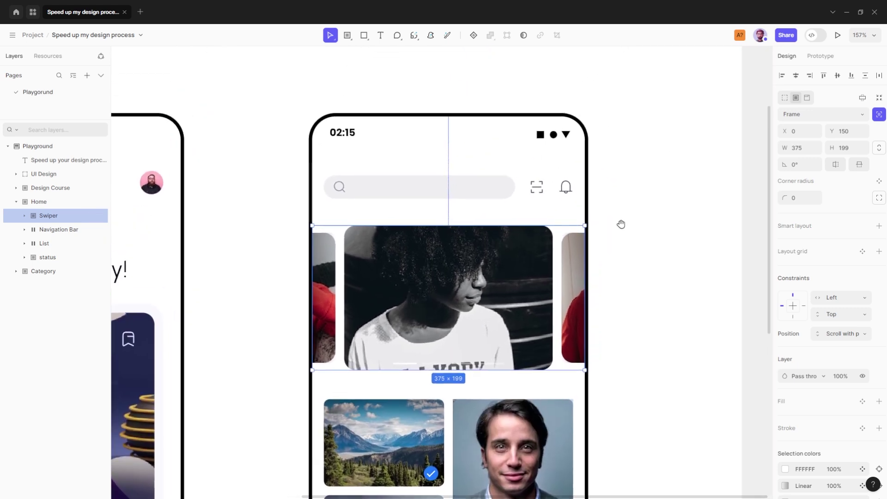
{"action": "left_click", "coordinate": [566, 189]}
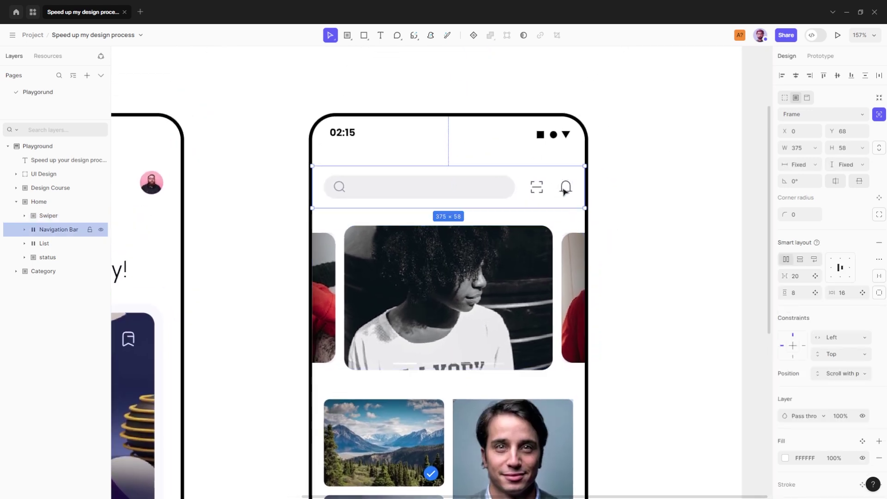
{"action": "double_click", "coordinate": [565, 188]}
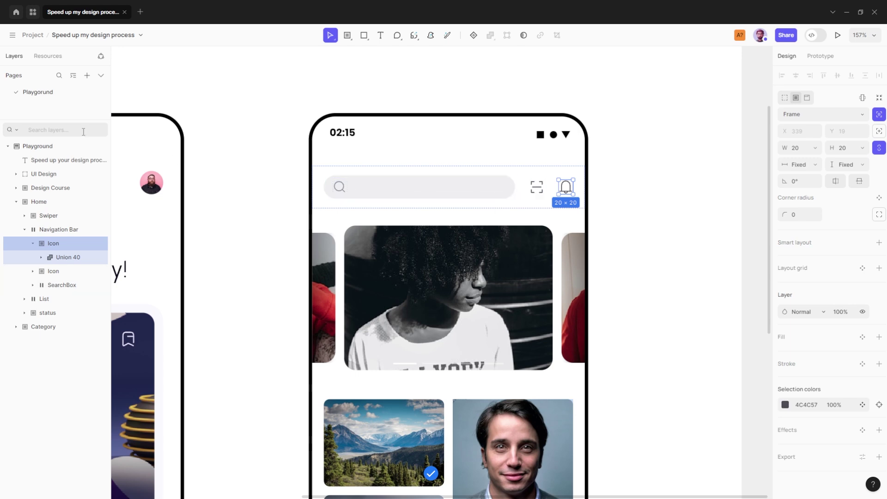
{"action": "left_click", "coordinate": [47, 56]}
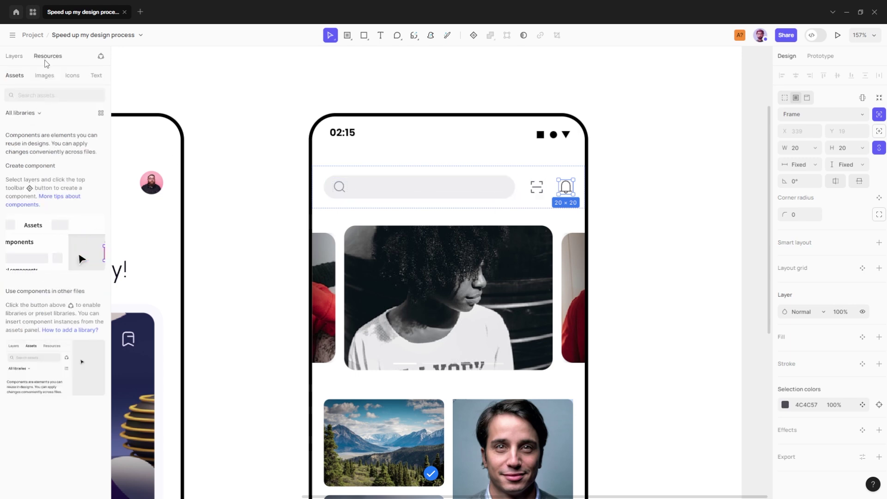
{"action": "left_click", "coordinate": [72, 75]}
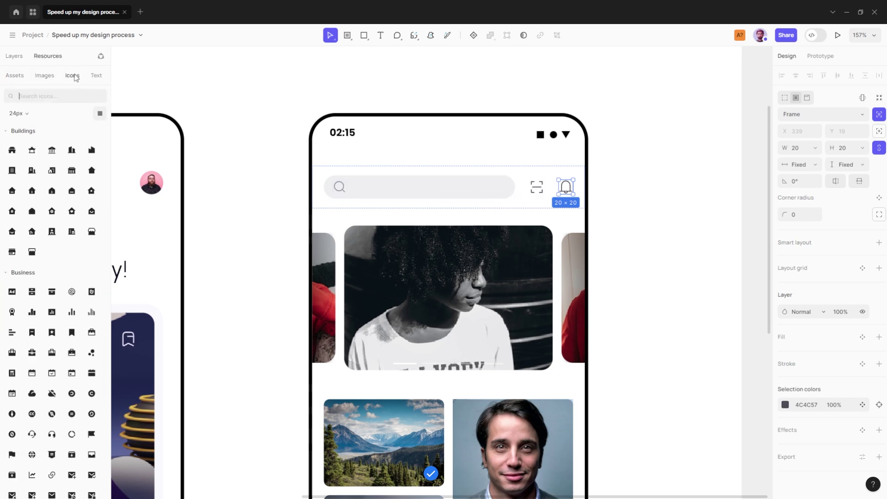
{"action": "left_click", "coordinate": [67, 98]}
{"action": "scroll", "coordinate": [56, 256], "scroll_direction": "down", "scroll_amount": 5}
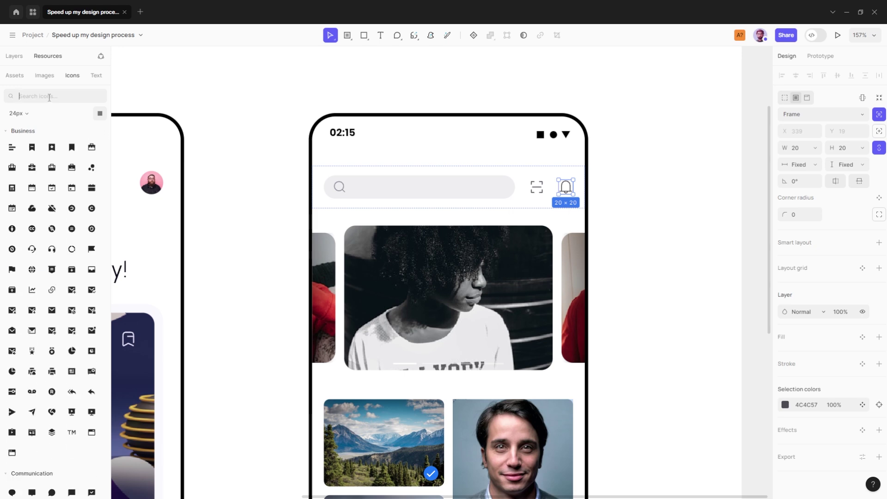
{"action": "type", "text": "search"}
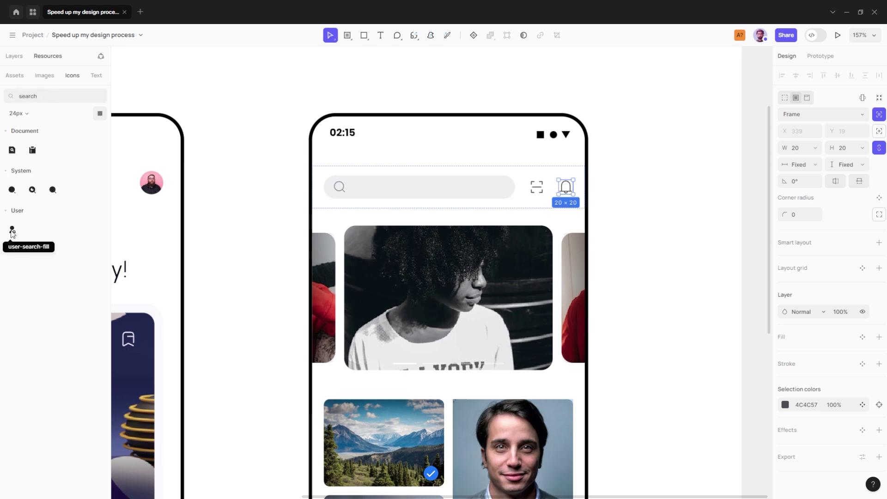
{"action": "key", "text": "Escape"}
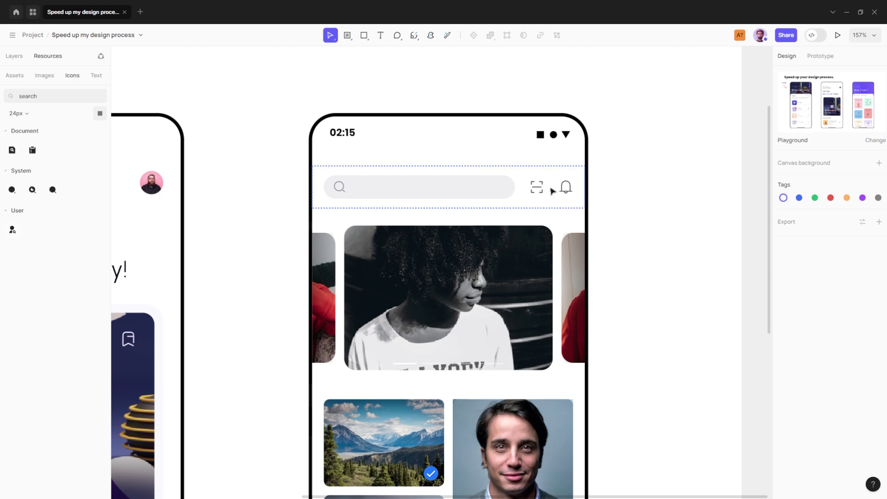
{"action": "key", "text": "ctrl+v"}
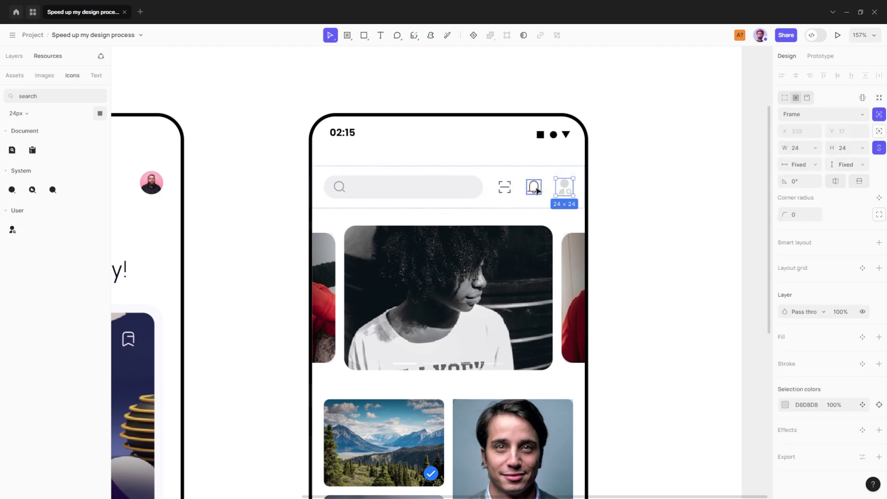
- Delete the bell icon and set the user icon's fill to 000000
{"action": "left_click", "coordinate": [535, 187]}
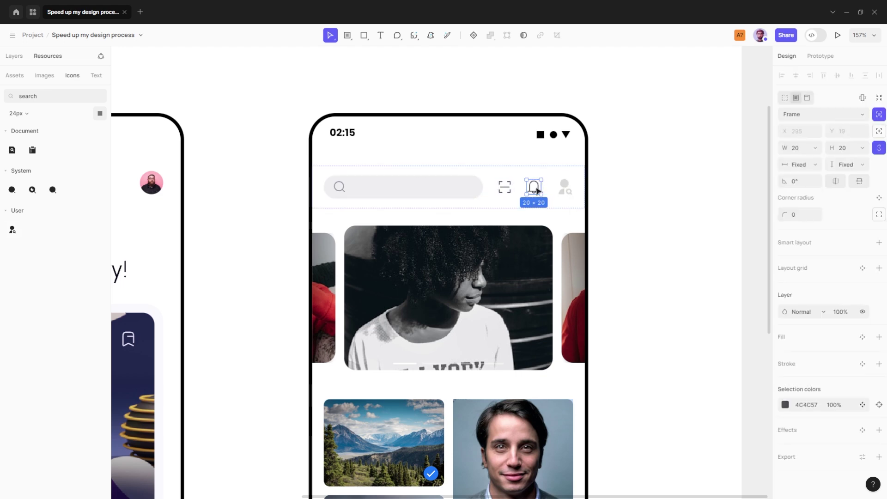
{"action": "key", "text": "Delete"}
{"action": "left_click", "coordinate": [539, 193]}
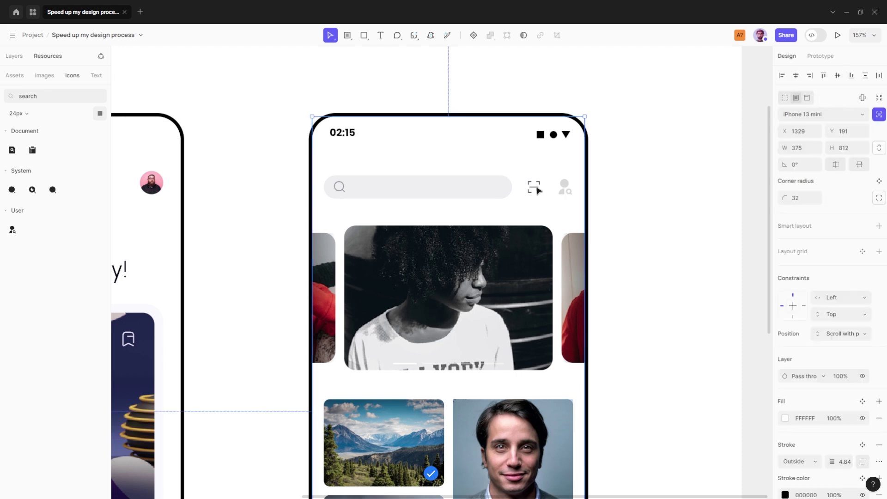
{"action": "left_click", "coordinate": [540, 191]}
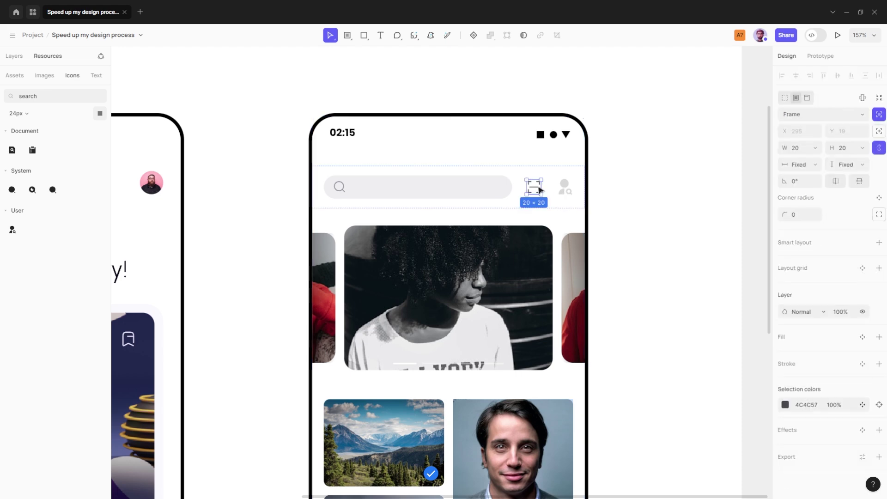
{"action": "left_click", "coordinate": [565, 190]}
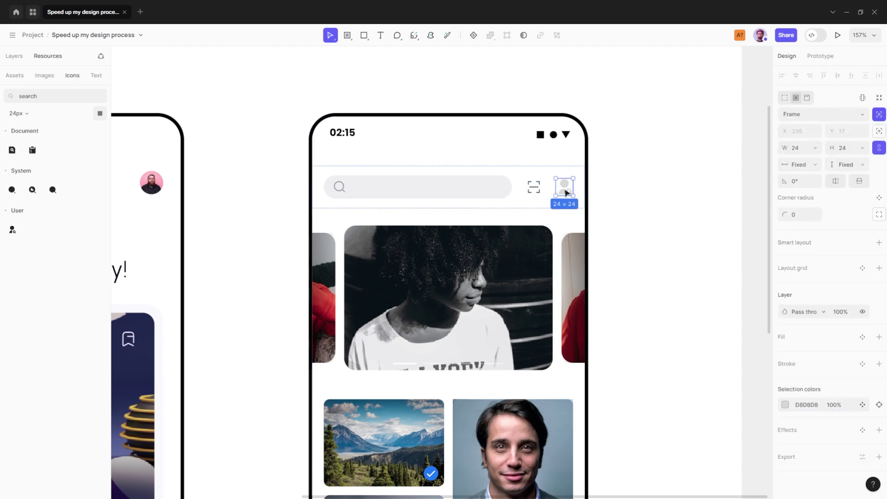
{"action": "left_click", "coordinate": [807, 405]}
{"action": "type", "text": "000000"}
{"action": "key", "text": "Return"}
{"action": "left_click", "coordinate": [614, 332]}
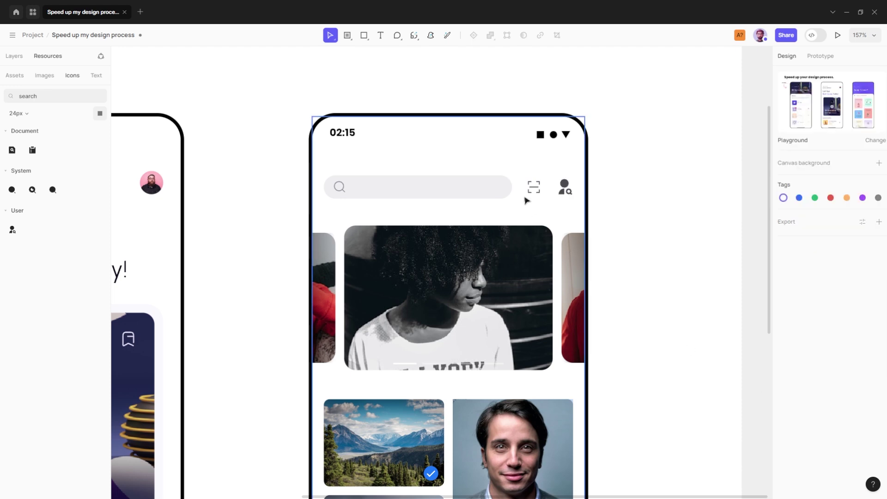
{"action": "left_click", "coordinate": [526, 201]}
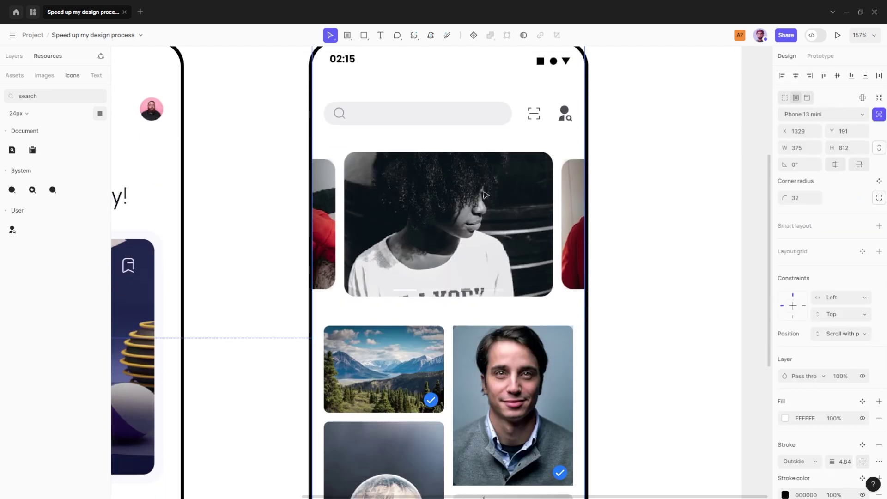
{"action": "scroll", "coordinate": [485, 193], "scroll_direction": "down", "scroll_amount": 2}
{"action": "scroll", "coordinate": [484, 193], "scroll_direction": "down", "scroll_amount": 4}
{"action": "scroll", "coordinate": [484, 194], "scroll_direction": "up", "scroll_amount": 1}
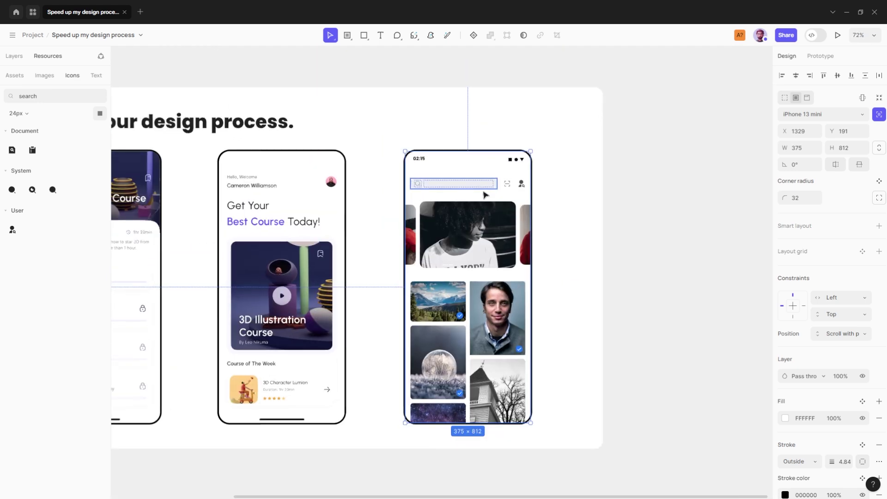
{"action": "scroll", "coordinate": [485, 194], "scroll_direction": "up", "scroll_amount": 1}
{"action": "scroll", "coordinate": [484, 194], "scroll_direction": "up", "scroll_amount": 1}
{"action": "scroll", "coordinate": [484, 194], "scroll_direction": "up", "scroll_amount": 2}
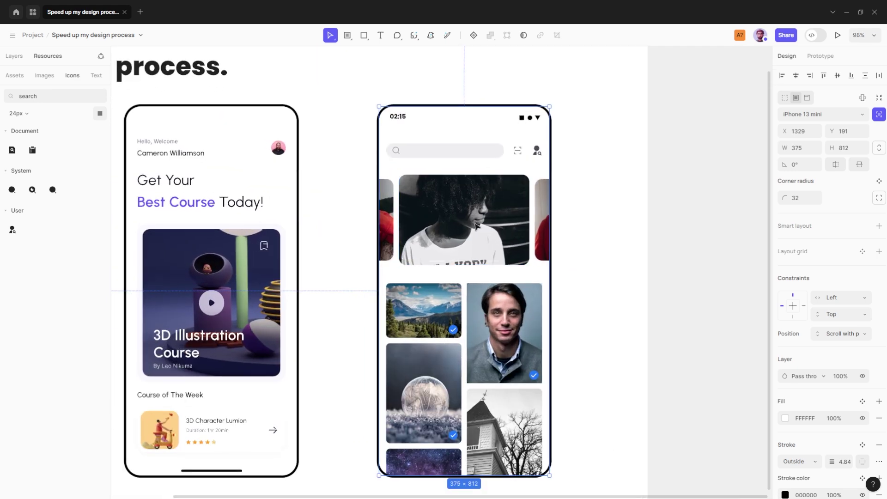
- Fill the main carousel photo with a Travel image and the man's portrait with a Food & Drink avocado photo
{"action": "left_click", "coordinate": [485, 224]}
{"action": "left_click", "coordinate": [492, 218]}
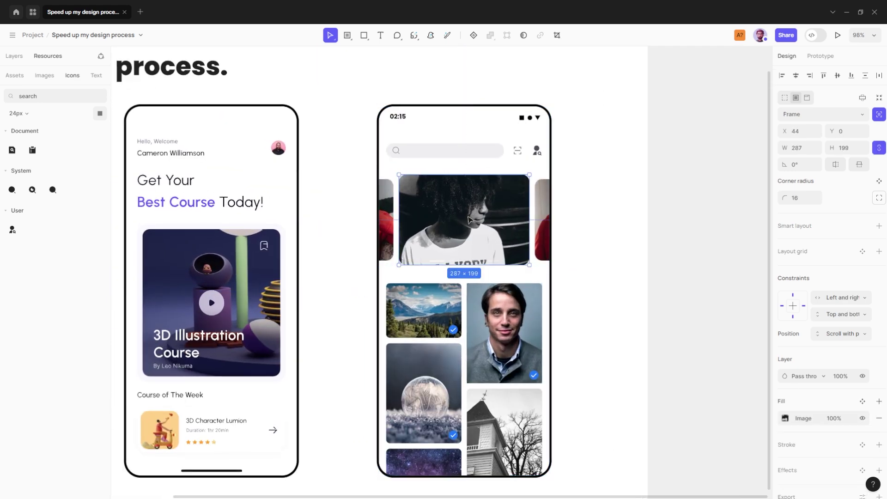
{"action": "left_click", "coordinate": [45, 74]}
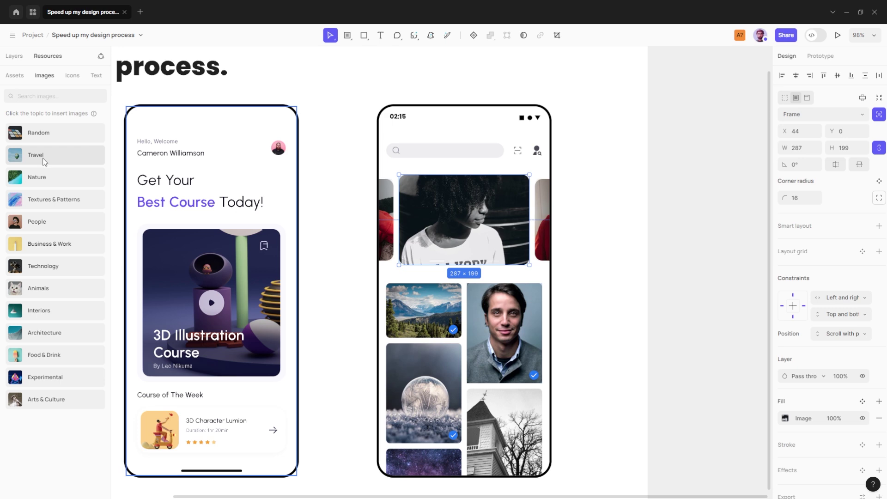
{"action": "left_click", "coordinate": [43, 161]}
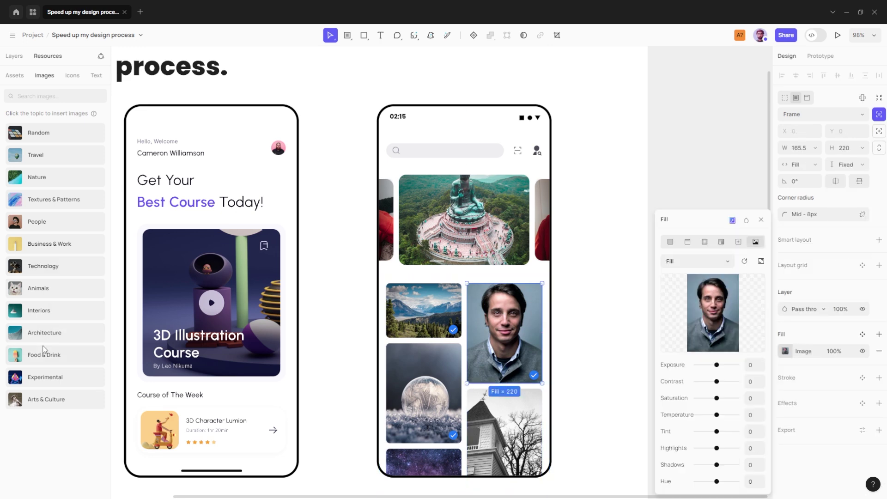
{"action": "left_click", "coordinate": [44, 354]}
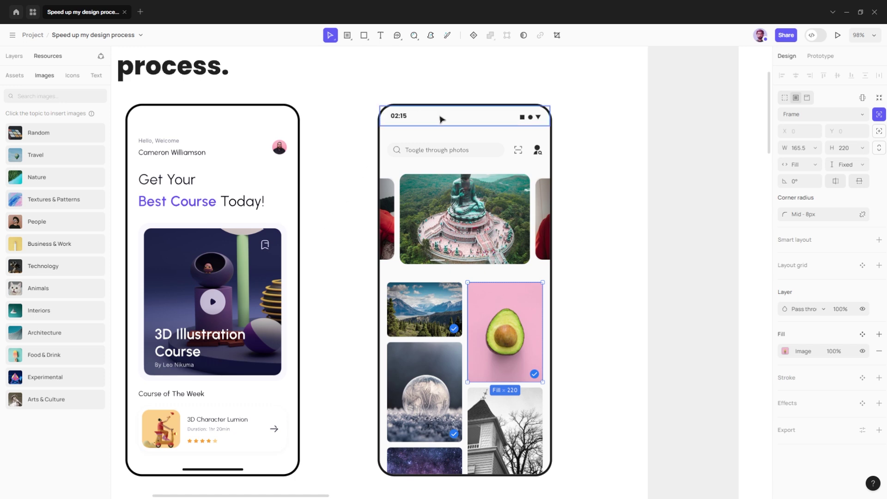
{"action": "left_click", "coordinate": [589, 291]}
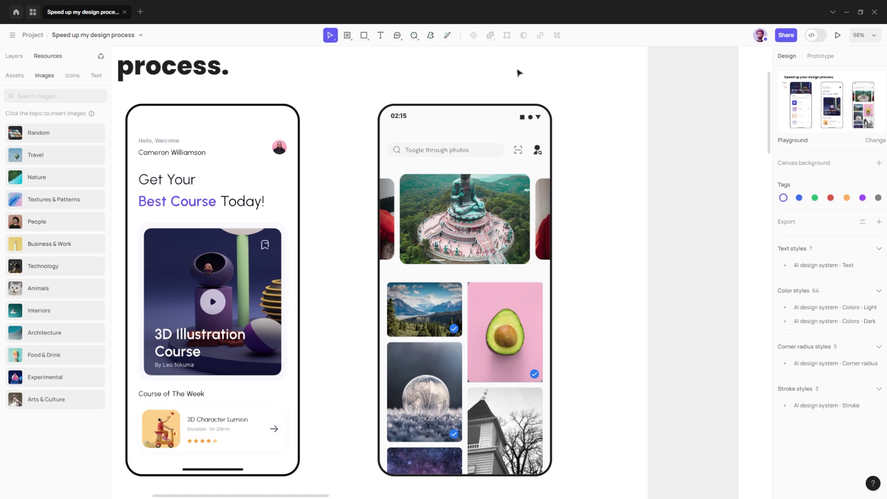
- Suggest 'Search Here..' as the search placeholder via Copy suggestion and apply it
{"action": "left_click", "coordinate": [399, 37]}
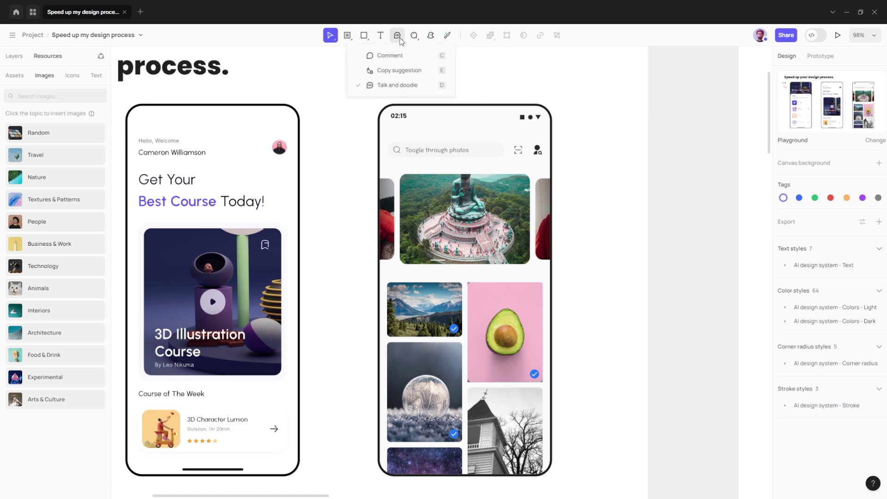
{"action": "left_click", "coordinate": [405, 72]}
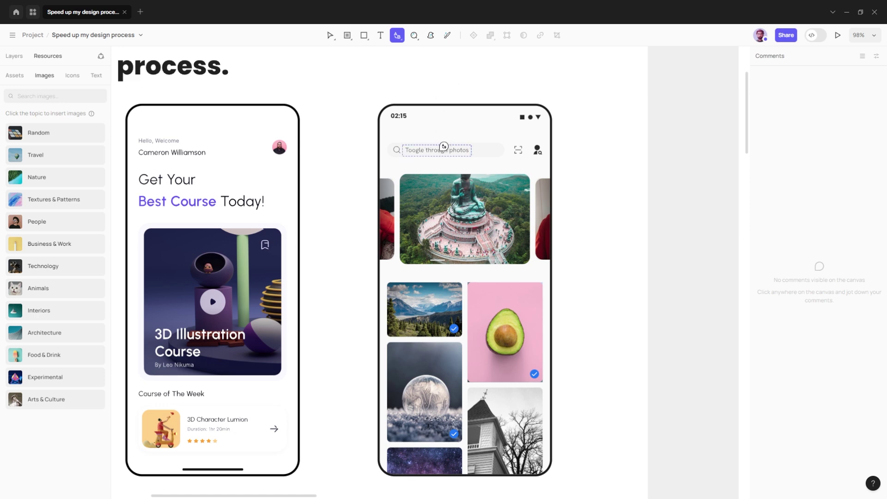
{"action": "left_click", "coordinate": [443, 148]}
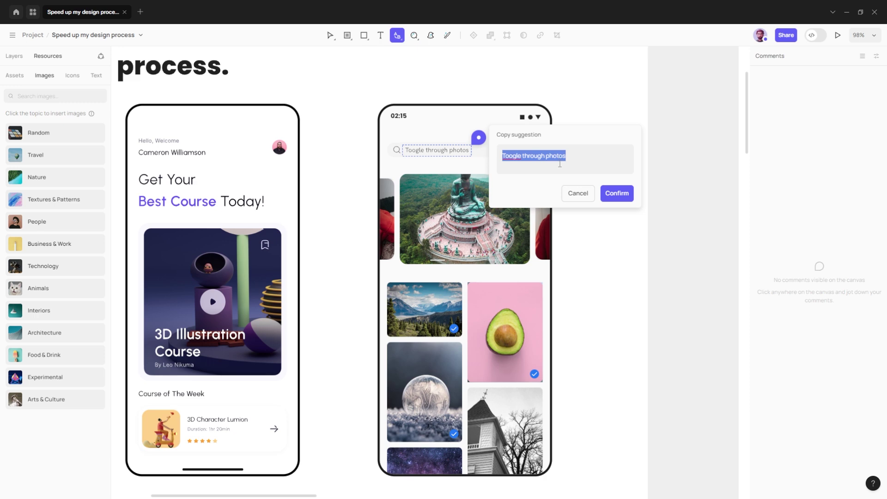
{"action": "type", "text": "Search Here."}
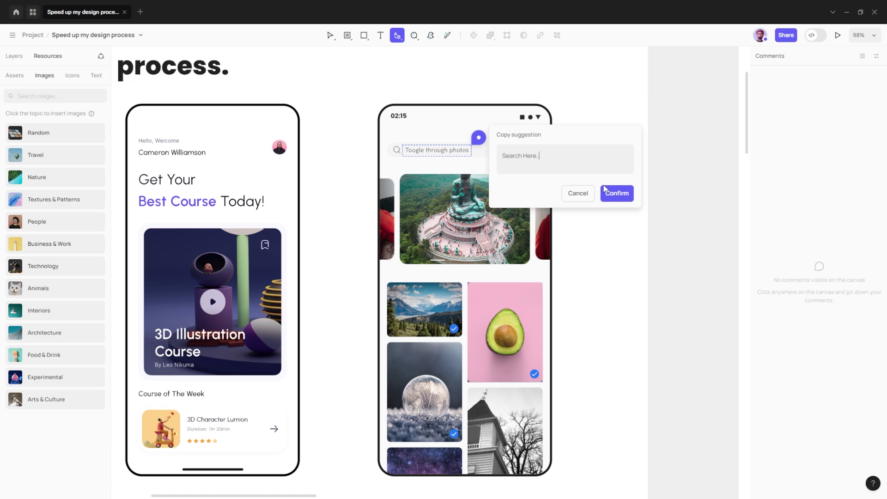
{"action": "left_click", "coordinate": [616, 192]}
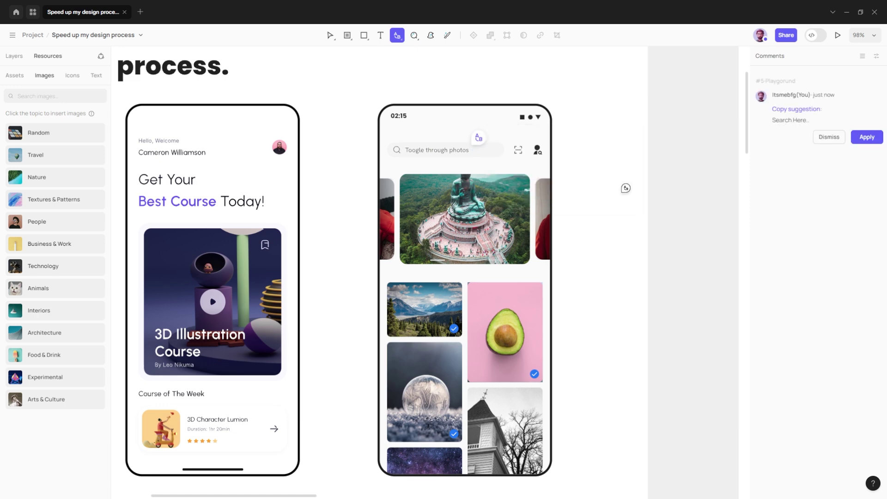
{"action": "left_click", "coordinate": [867, 137]}
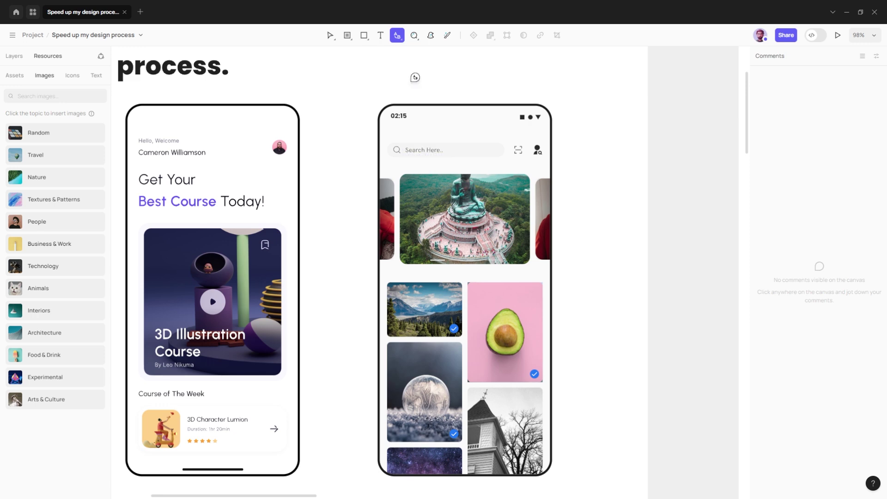
{"action": "left_click", "coordinate": [400, 38]}
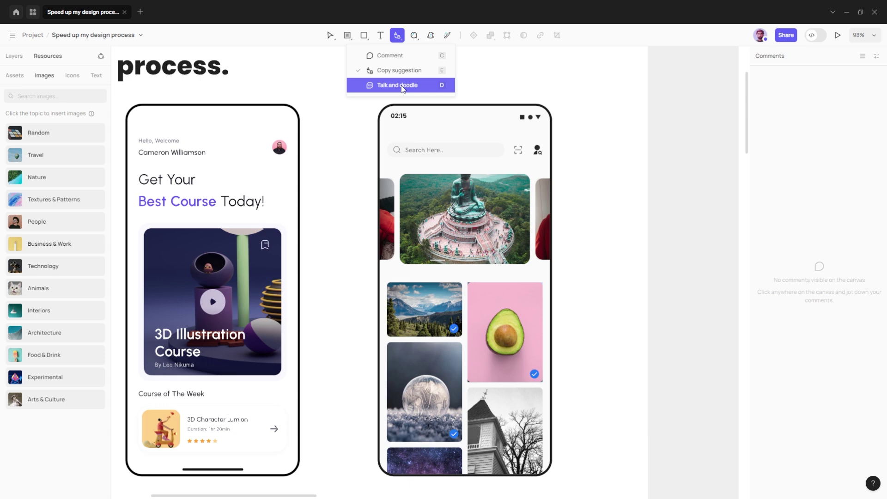
{"action": "left_click", "coordinate": [403, 85]}
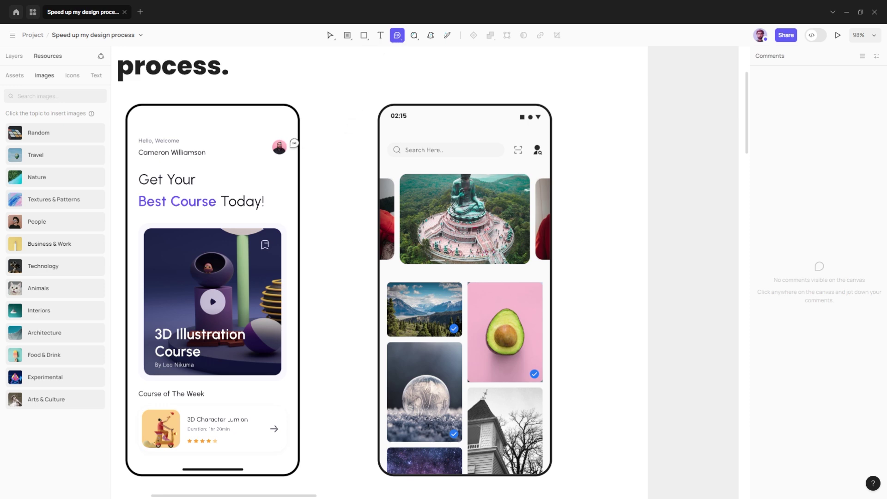
{"action": "left_click", "coordinate": [282, 141]}
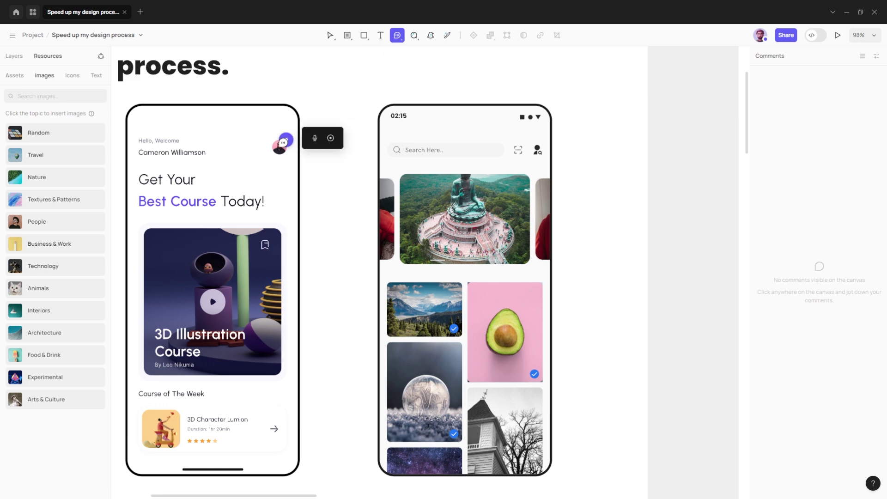
{"action": "left_click", "coordinate": [331, 140]}
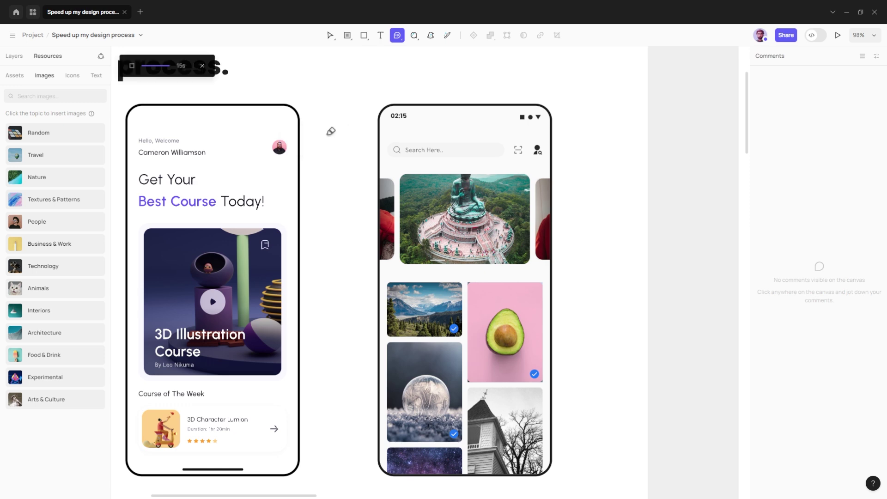
{"action": "mouse_move", "coordinate": [323, 92]}
{"action": "left_mouse_down"}
{"action": "mouse_move", "coordinate": [350, 80]}
{"action": "mouse_move", "coordinate": [365, 87]}
{"action": "mouse_move", "coordinate": [367, 104]}
{"action": "mouse_move", "coordinate": [318, 112]}
{"action": "left_mouse_up"}
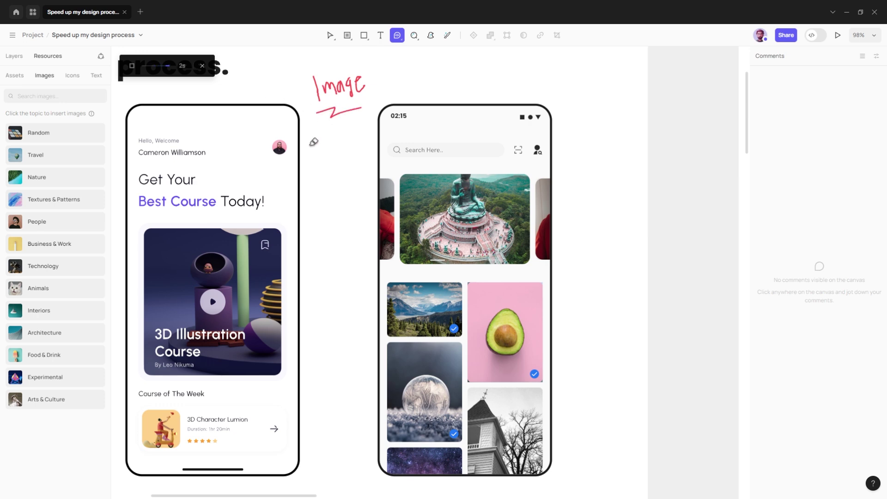
{"action": "key", "text": "Escape"}
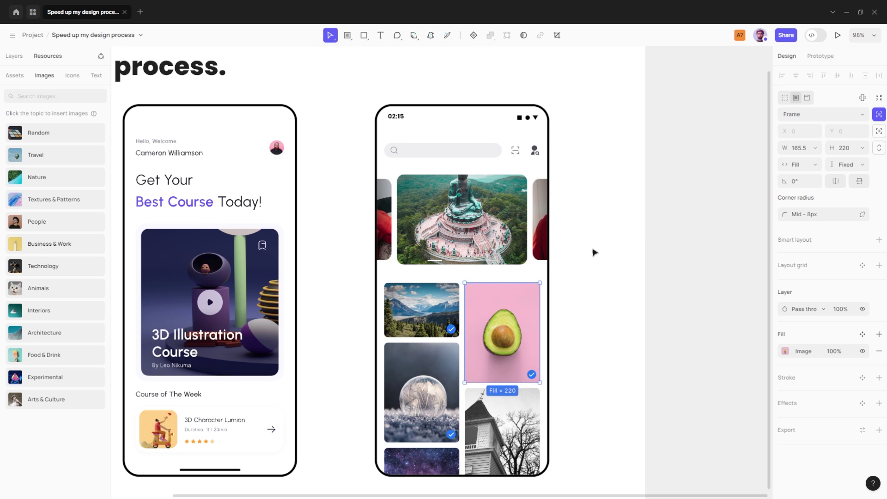
- Select the photo-app phone frame and reveal the Audit/Replace/Style guide AI tools
{"action": "left_click", "coordinate": [447, 320]}
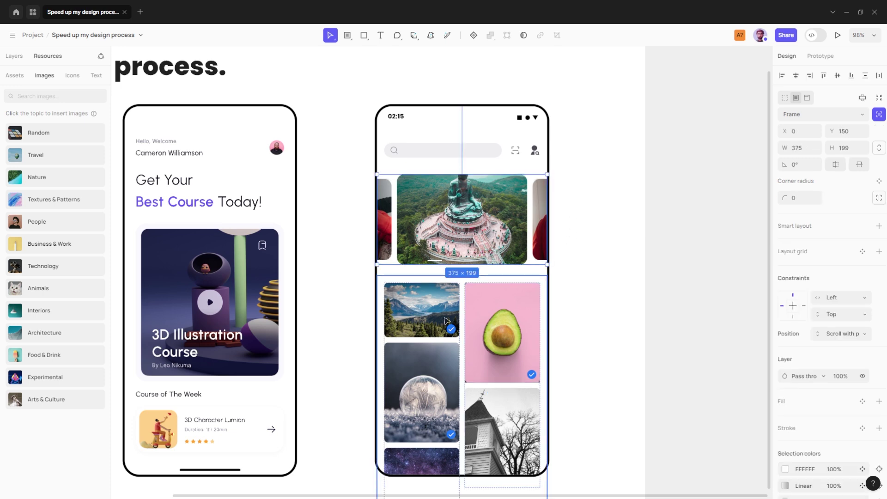
{"action": "left_click", "coordinate": [443, 332]}
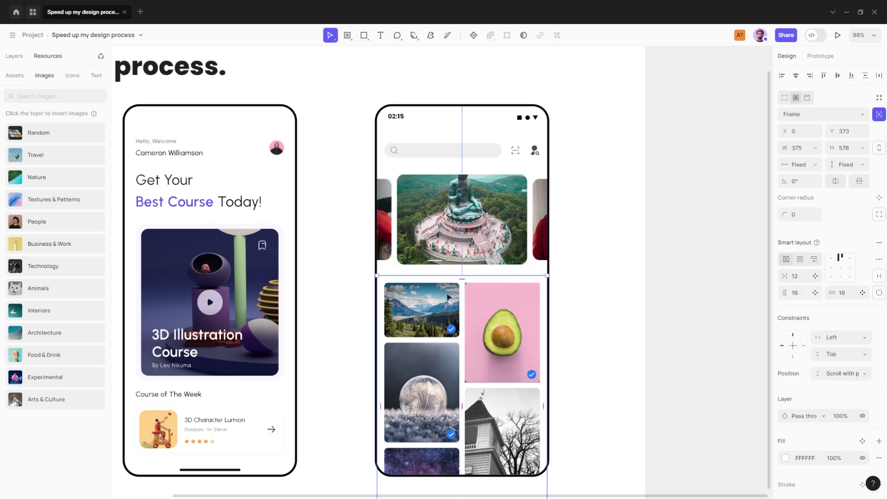
{"action": "left_click", "coordinate": [609, 180]}
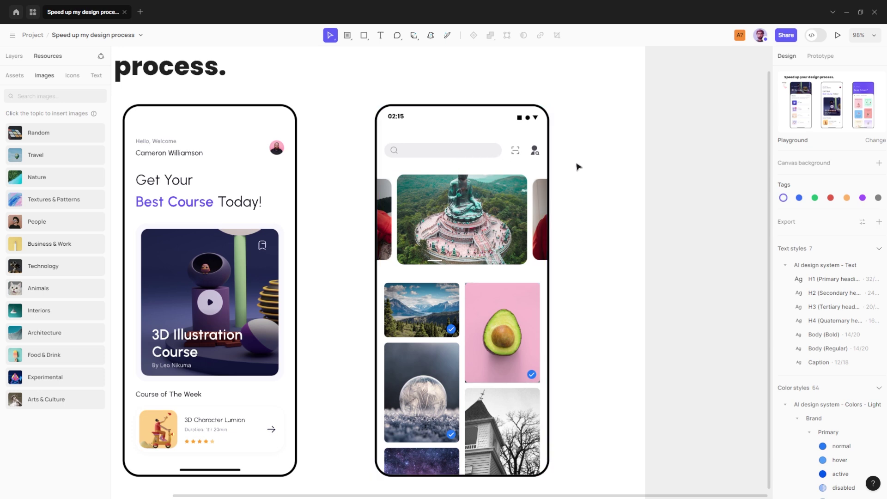
{"action": "left_click", "coordinate": [496, 168]}
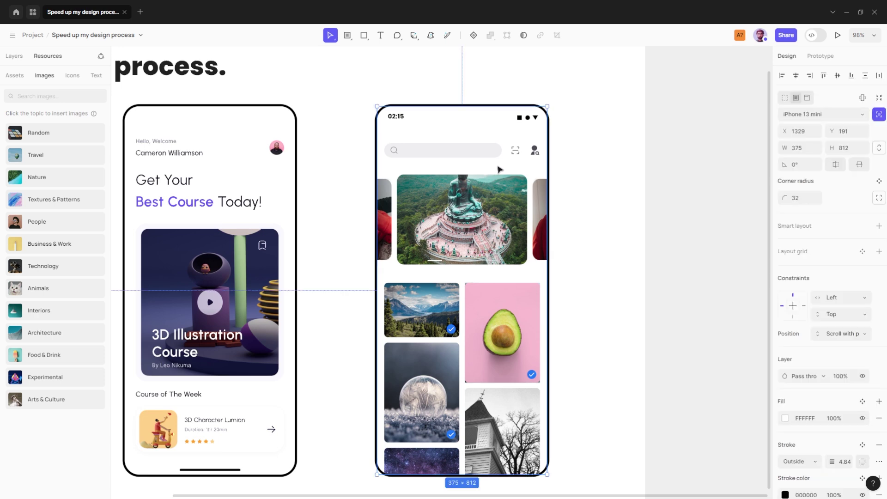
{"action": "left_click", "coordinate": [414, 36]}
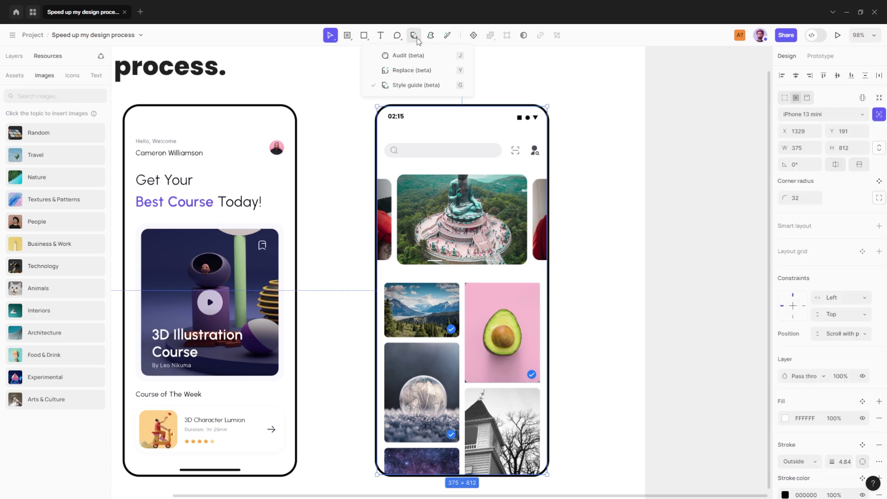
- Extract brand and neutral colors, text, corner radius and stroke, then generate the style guide pages
{"action": "left_click", "coordinate": [412, 85]}
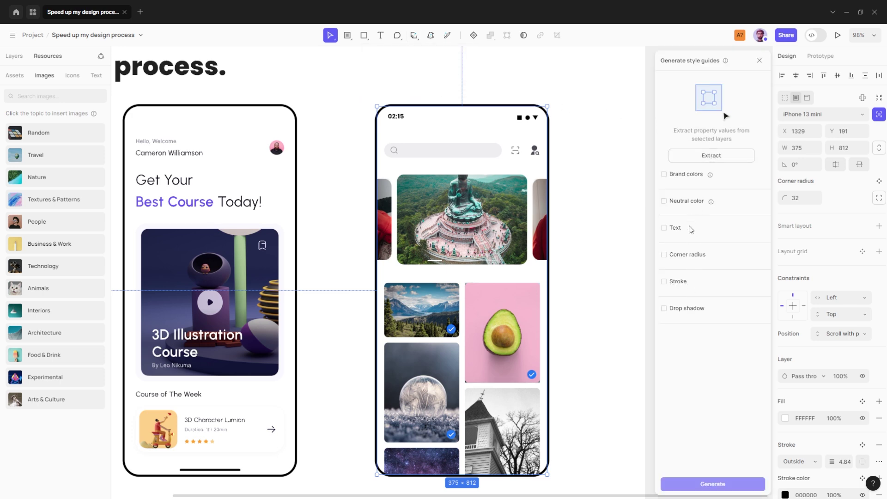
{"action": "left_click", "coordinate": [714, 158]}
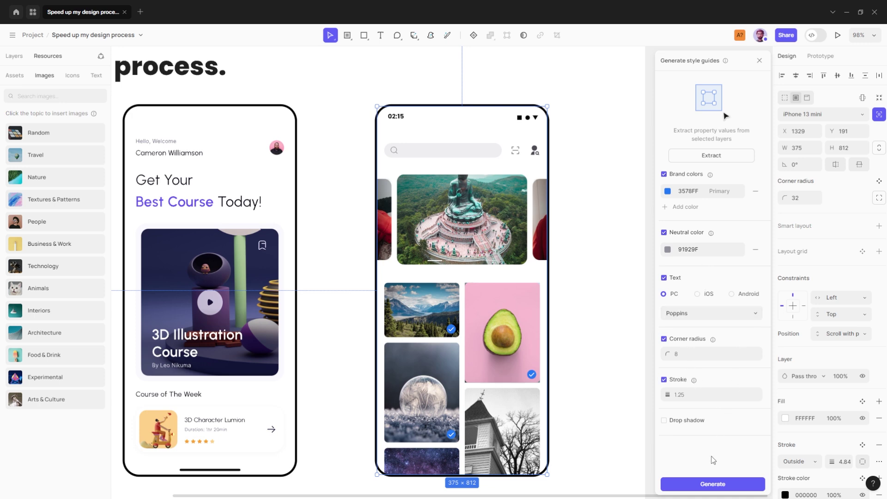
{"action": "left_click", "coordinate": [713, 484]}
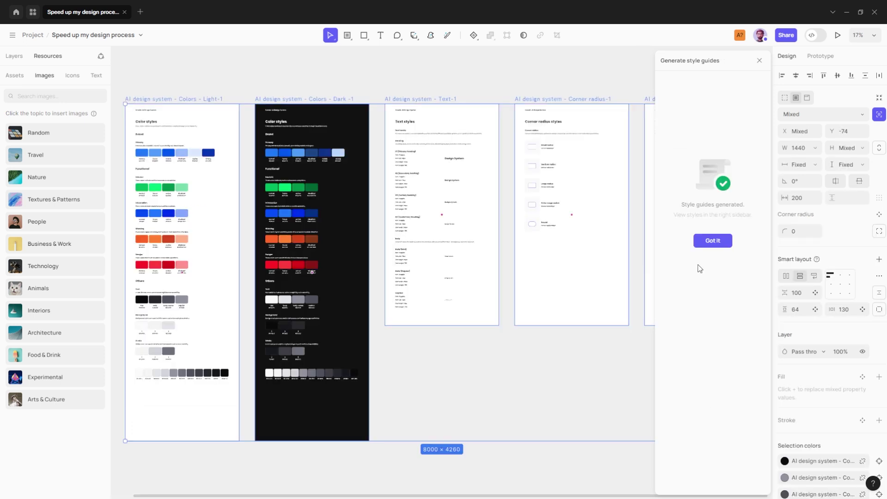
- Dismiss the Style guides generated notice and close the style guide generator
{"action": "left_click", "coordinate": [713, 240]}
{"action": "scroll", "coordinate": [142, 120], "scroll_direction": "up", "scroll_amount": 2}
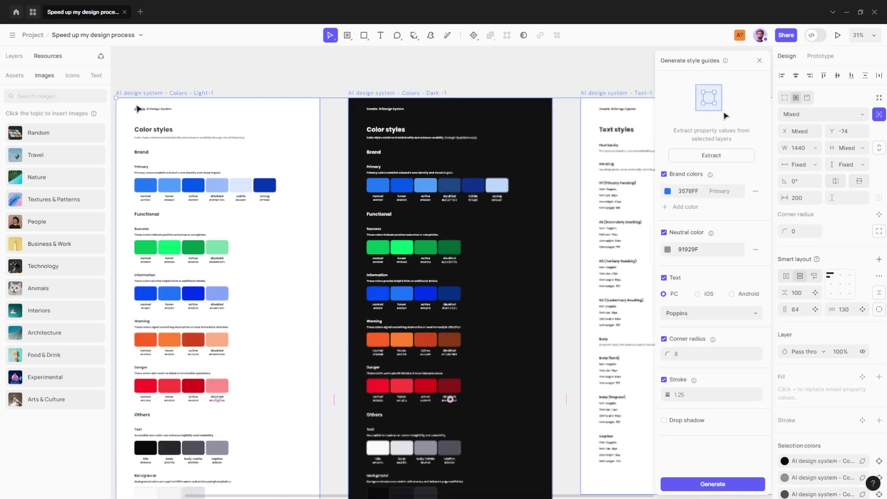
{"action": "scroll", "coordinate": [160, 118], "scroll_direction": "up", "scroll_amount": 2}
{"action": "scroll", "coordinate": [208, 132], "scroll_direction": "up", "scroll_amount": 1}
{"action": "scroll", "coordinate": [264, 139], "scroll_direction": "up", "scroll_amount": 1}
{"action": "scroll", "coordinate": [287, 143], "scroll_direction": "right", "scroll_amount": 3}
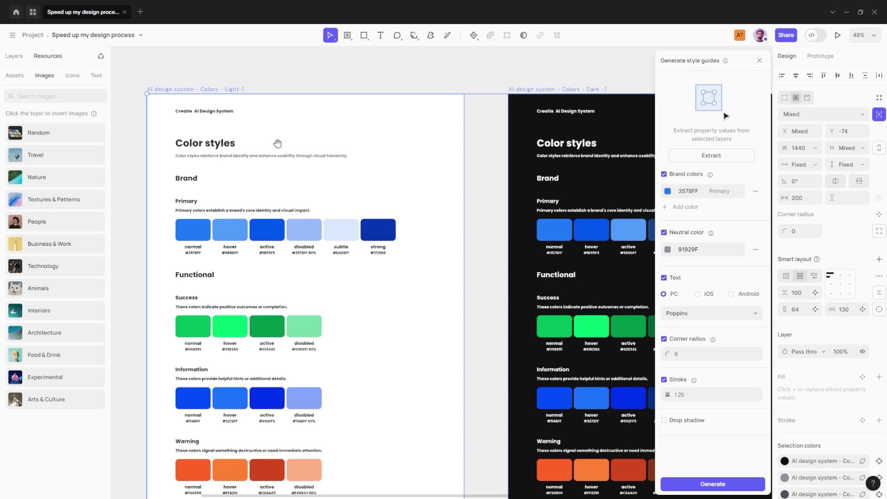
{"action": "scroll", "coordinate": [430, 194], "scroll_direction": "right", "scroll_amount": 5}
{"action": "scroll", "coordinate": [442, 202], "scroll_direction": "right", "scroll_amount": 3}
{"action": "scroll", "coordinate": [442, 203], "scroll_direction": "right", "scroll_amount": 4}
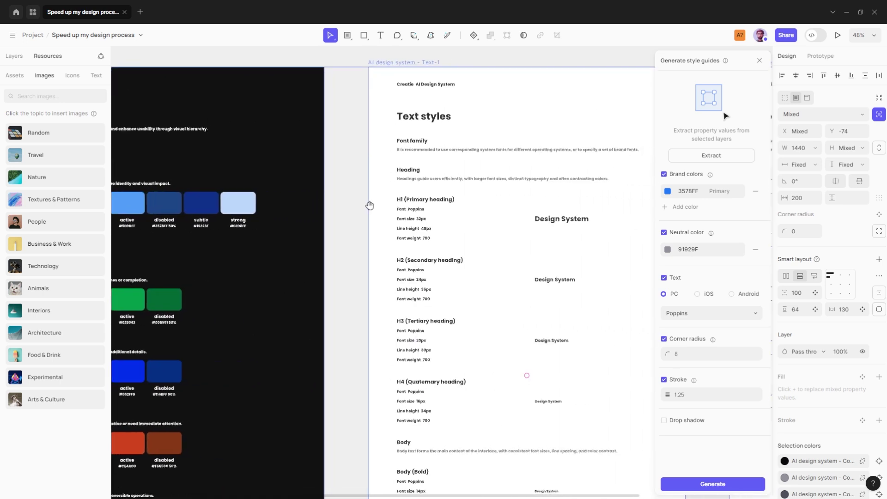
{"action": "scroll", "coordinate": [375, 208], "scroll_direction": "right", "scroll_amount": 3}
{"action": "scroll", "coordinate": [371, 228], "scroll_direction": "right", "scroll_amount": 4}
{"action": "scroll", "coordinate": [369, 240], "scroll_direction": "right", "scroll_amount": 3}
{"action": "scroll", "coordinate": [369, 240], "scroll_direction": "right", "scroll_amount": 4}
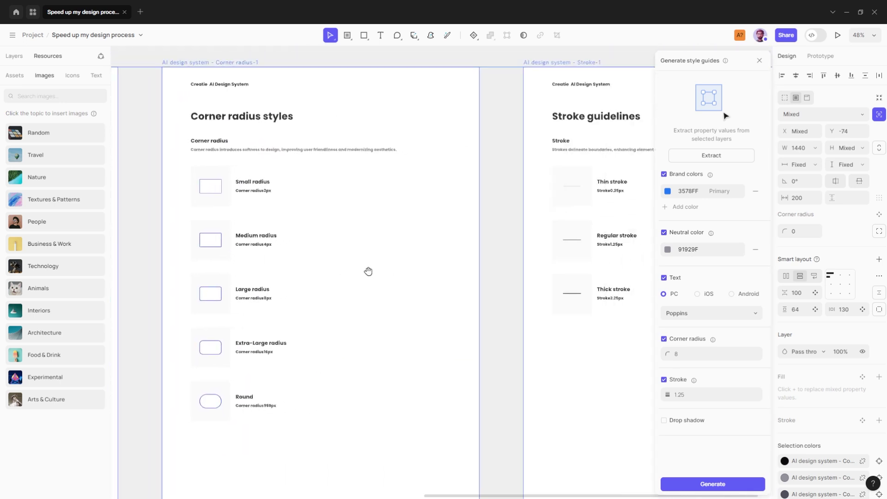
{"action": "scroll", "coordinate": [325, 263], "scroll_direction": "right", "scroll_amount": 4}
{"action": "scroll", "coordinate": [277, 274], "scroll_direction": "right", "scroll_amount": 3}
{"action": "scroll", "coordinate": [491, 274], "scroll_direction": "left", "scroll_amount": 4}
{"action": "scroll", "coordinate": [491, 274], "scroll_direction": "left", "scroll_amount": 4}
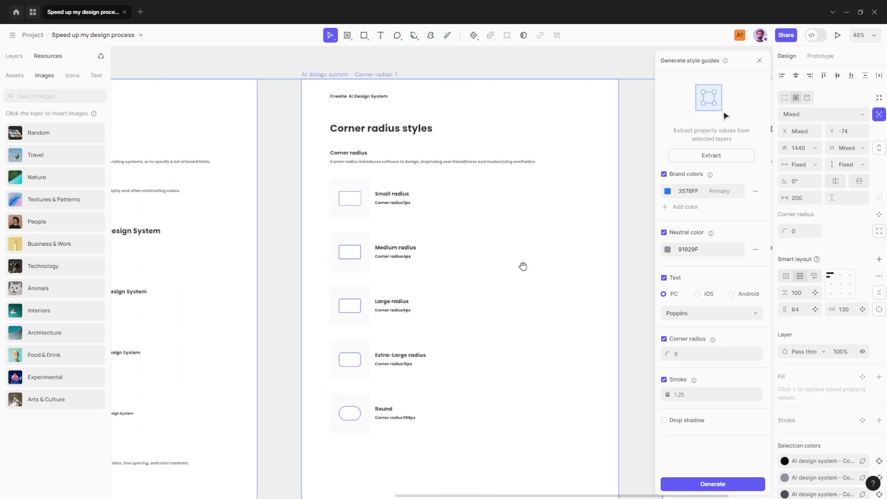
{"action": "scroll", "coordinate": [409, 260], "scroll_direction": "left", "scroll_amount": 4}
{"action": "scroll", "coordinate": [347, 253], "scroll_direction": "left", "scroll_amount": 4}
{"action": "scroll", "coordinate": [416, 243], "scroll_direction": "left", "scroll_amount": 4}
{"action": "scroll", "coordinate": [485, 239], "scroll_direction": "left", "scroll_amount": 5}
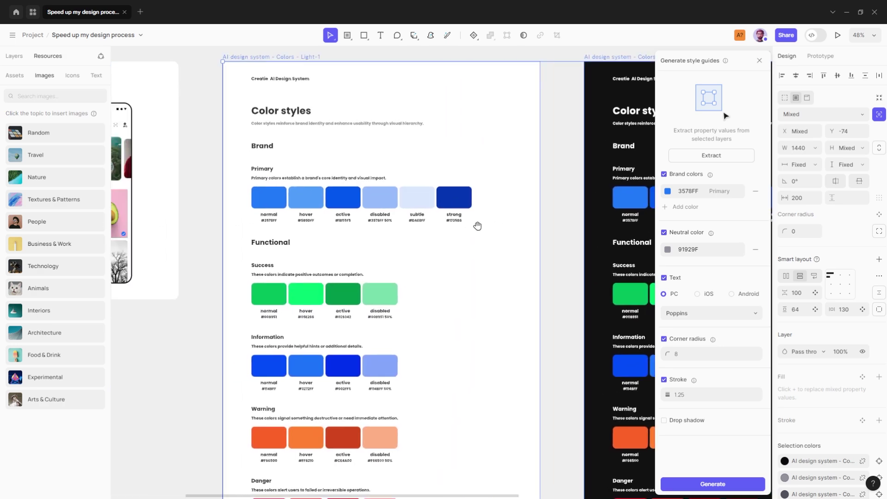
{"action": "scroll", "coordinate": [478, 222], "scroll_direction": "left", "scroll_amount": 3}
{"action": "scroll", "coordinate": [401, 221], "scroll_direction": "left", "scroll_amount": 2}
{"action": "scroll", "coordinate": [347, 229], "scroll_direction": "right", "scroll_amount": 3}
{"action": "scroll", "coordinate": [340, 228], "scroll_direction": "right", "scroll_amount": 3}
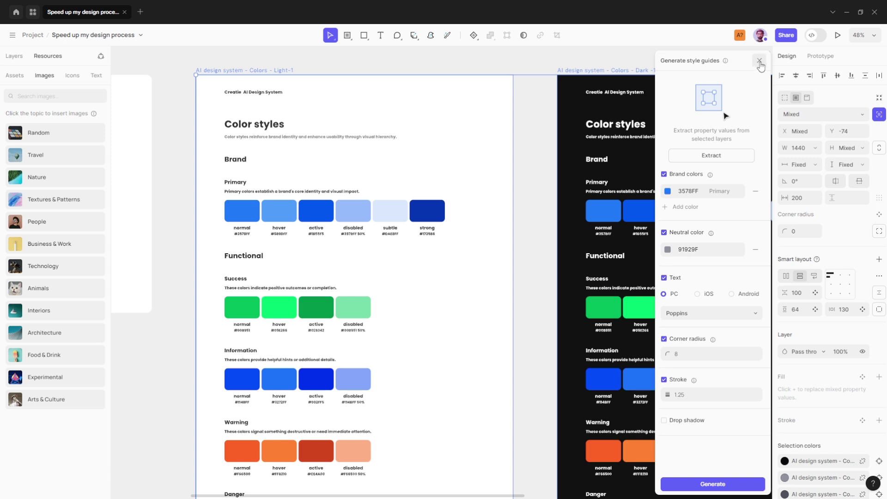
{"action": "left_click", "coordinate": [760, 62]}
- Pan back to the Playground mockups and select the photo-app phone frame
{"action": "mouse_move", "coordinate": [208, 186]}
{"action": "left_mouse_down"}
{"action": "mouse_move", "coordinate": [381, 212]}
{"action": "mouse_move", "coordinate": [523, 214]}
{"action": "left_mouse_up"}
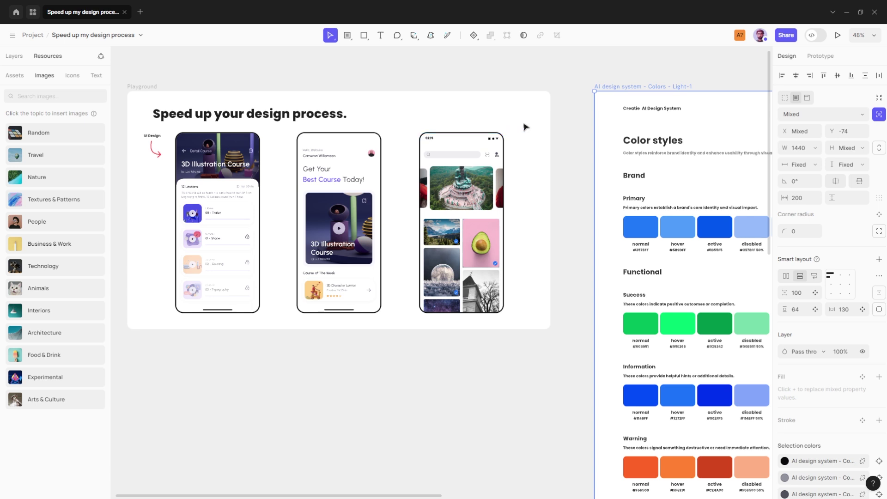
{"action": "left_click", "coordinate": [565, 122]}
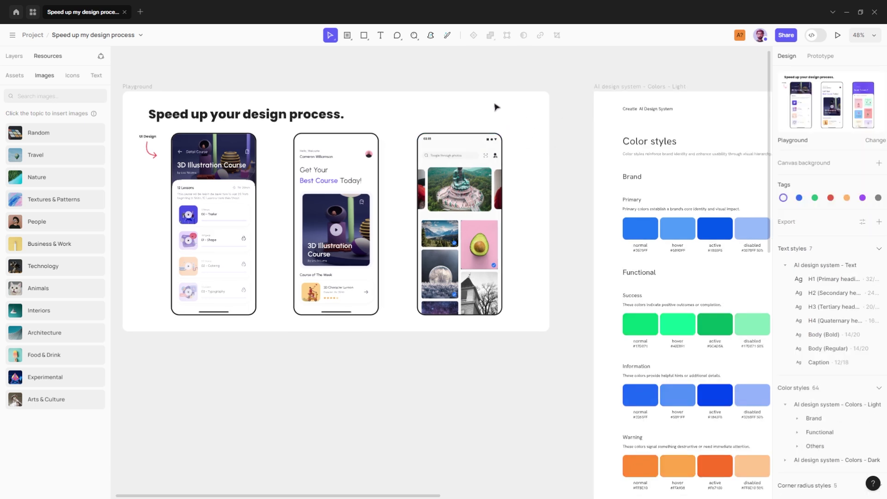
{"action": "scroll", "coordinate": [444, 114], "scroll_direction": "up", "scroll_amount": 3}
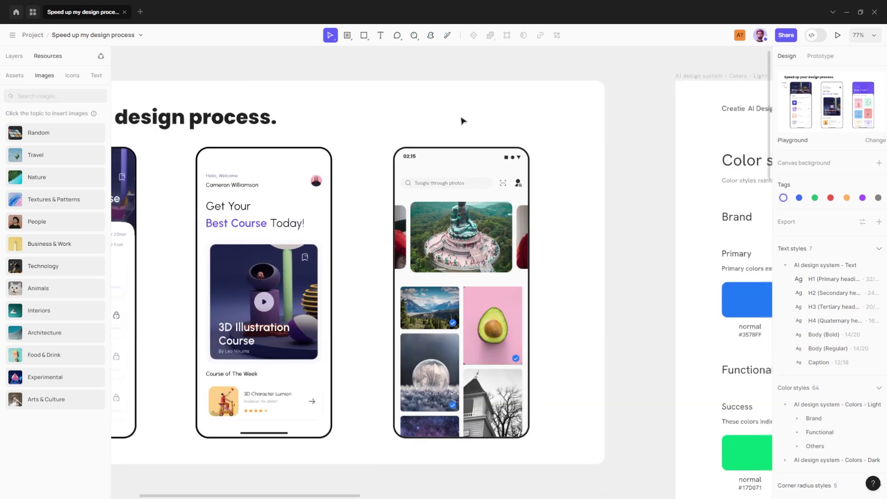
{"action": "left_click", "coordinate": [486, 167]}
{"action": "scroll", "coordinate": [485, 167], "scroll_direction": "up", "scroll_amount": 3}
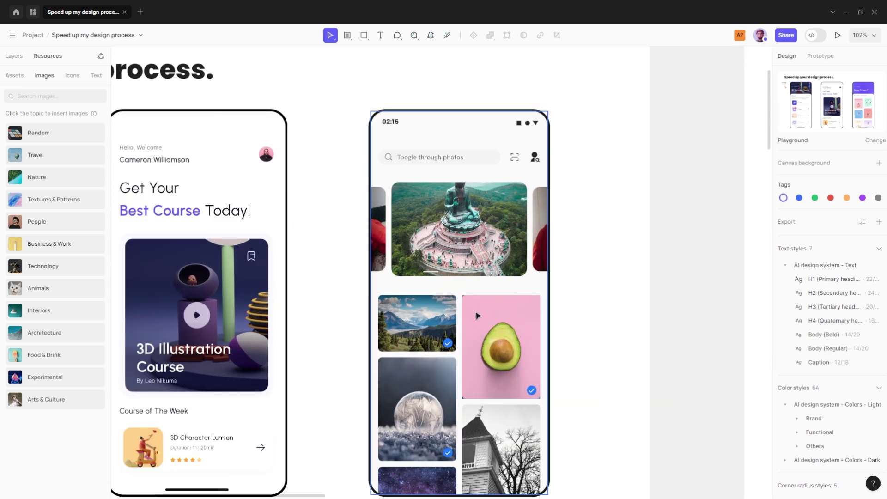
{"action": "left_click", "coordinate": [568, 289]}
{"action": "scroll", "coordinate": [568, 298], "scroll_direction": "down", "scroll_amount": 1}
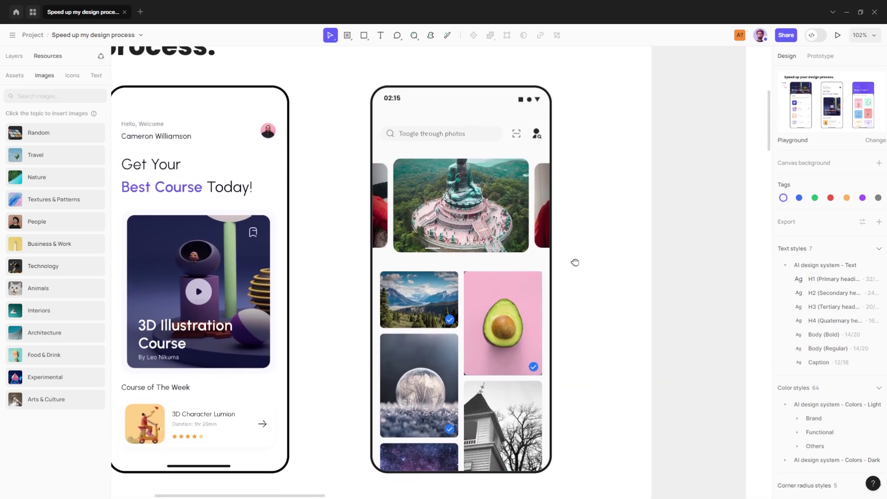
{"action": "left_click", "coordinate": [517, 233]}
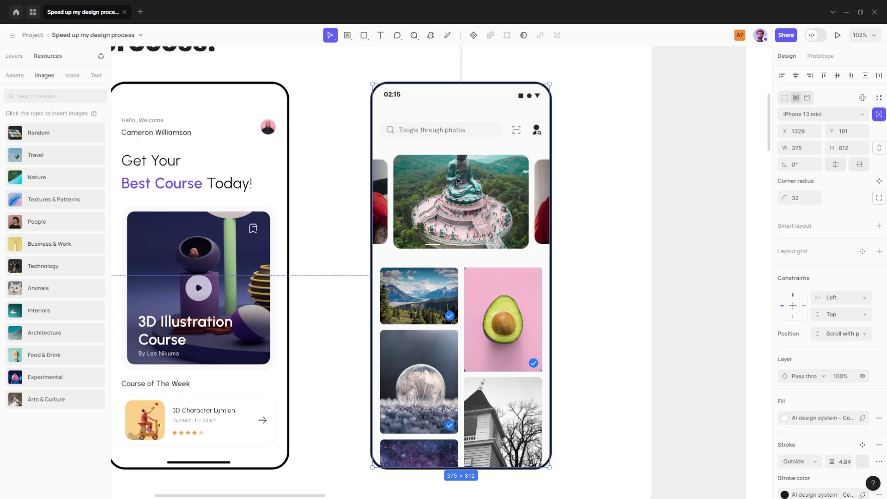
- Run the AI Audit (beta) on the frame's Colors against Local libraries, returning four fill suggestions
{"action": "left_click", "coordinate": [414, 35]}
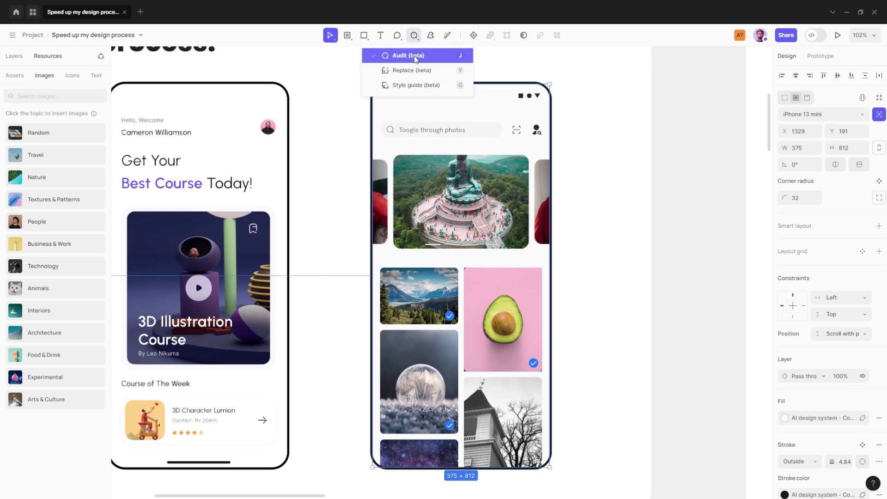
{"action": "left_click", "coordinate": [417, 56]}
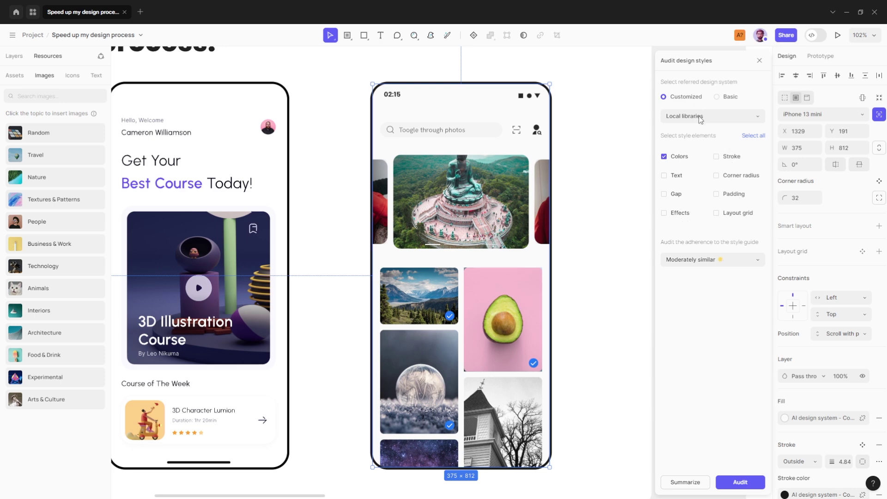
{"action": "left_click", "coordinate": [726, 118]}
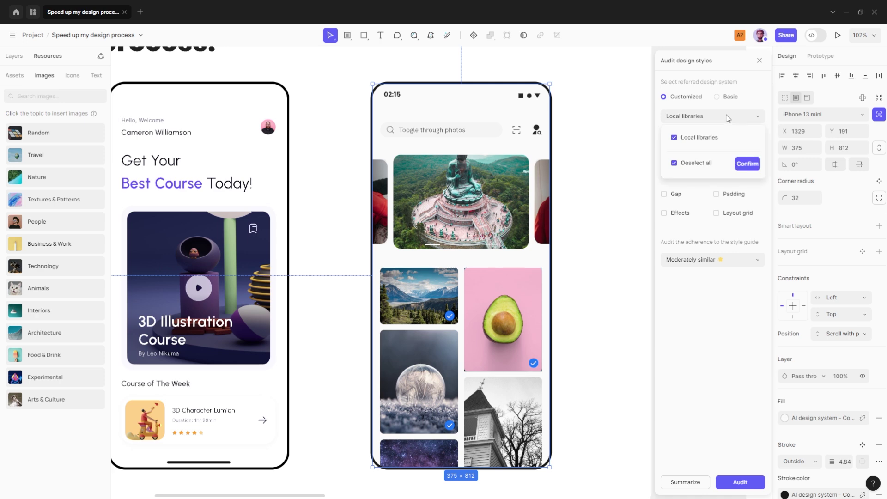
{"action": "left_click", "coordinate": [747, 165]}
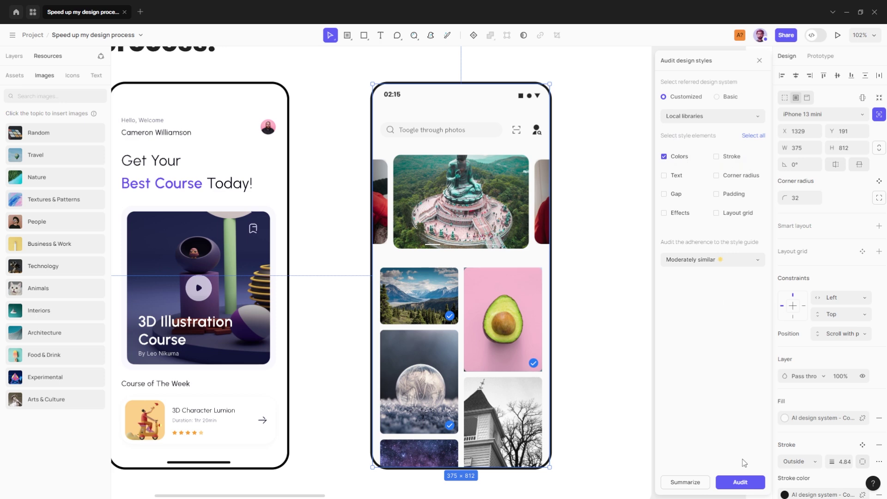
{"action": "left_click", "coordinate": [740, 482]}
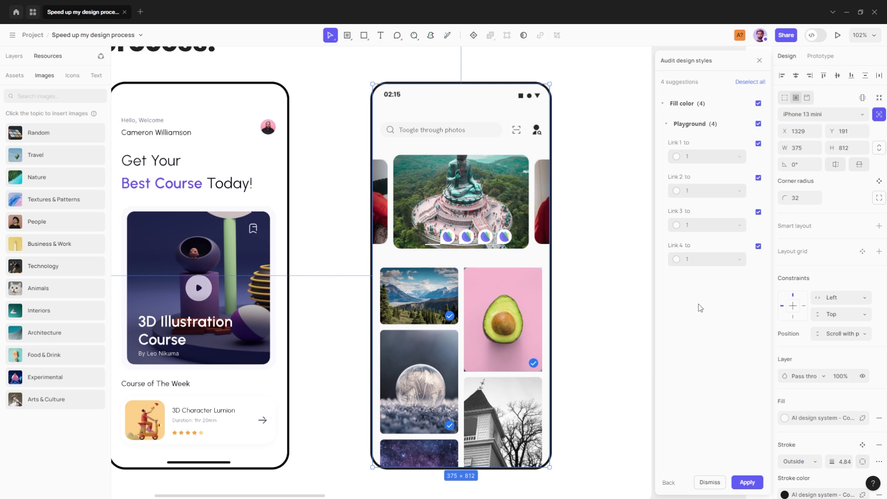
- Review Link 1's colour choices and preview the layer Link 4's fill refers to
{"action": "left_click", "coordinate": [712, 158]}
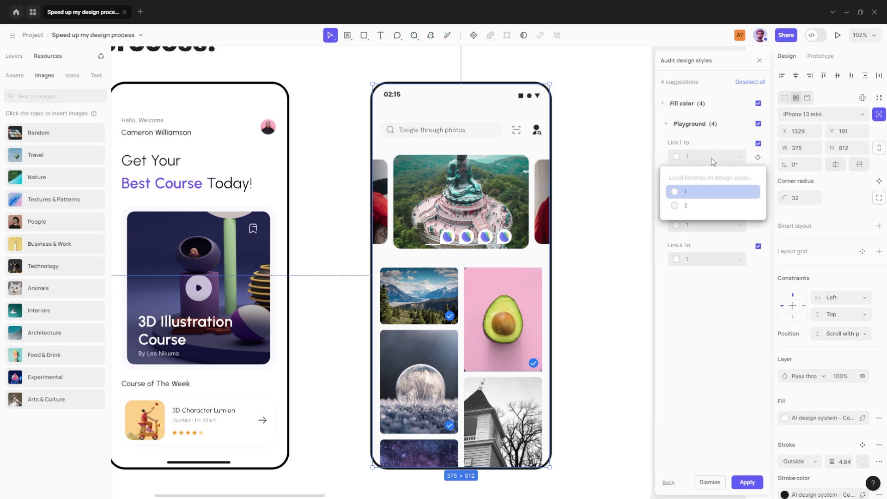
{"action": "left_click", "coordinate": [705, 208]}
{"action": "left_click", "coordinate": [708, 190]}
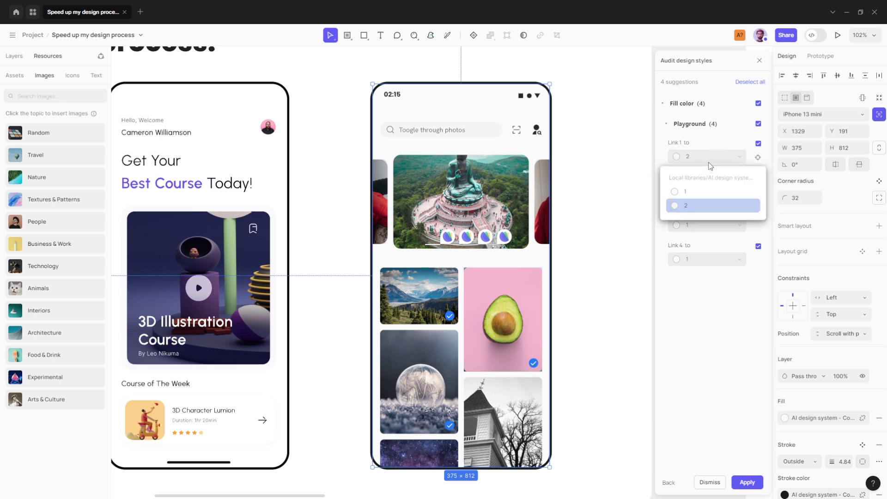
{"action": "left_click", "coordinate": [700, 195]}
{"action": "left_click", "coordinate": [531, 236]}
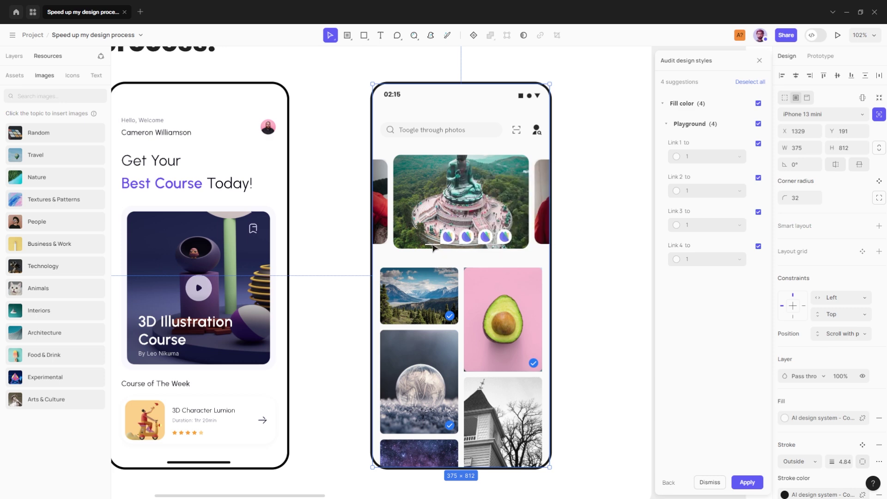
- Inspect a 32×2 slider indicator bar's white fill and its on-canvas AI link suggestion
{"action": "double_click", "coordinate": [433, 247]}
{"action": "double_click", "coordinate": [433, 247]}
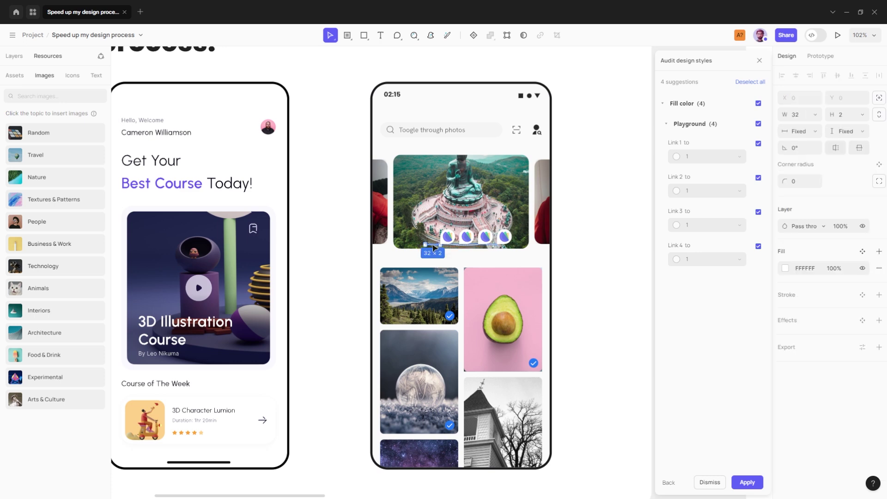
{"action": "left_click", "coordinate": [785, 268]}
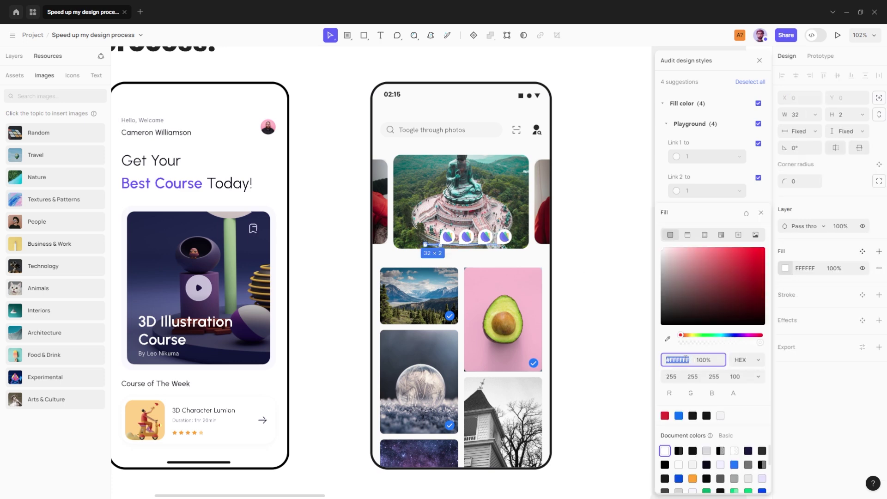
{"action": "left_click", "coordinate": [761, 214]}
{"action": "left_click", "coordinate": [623, 239]}
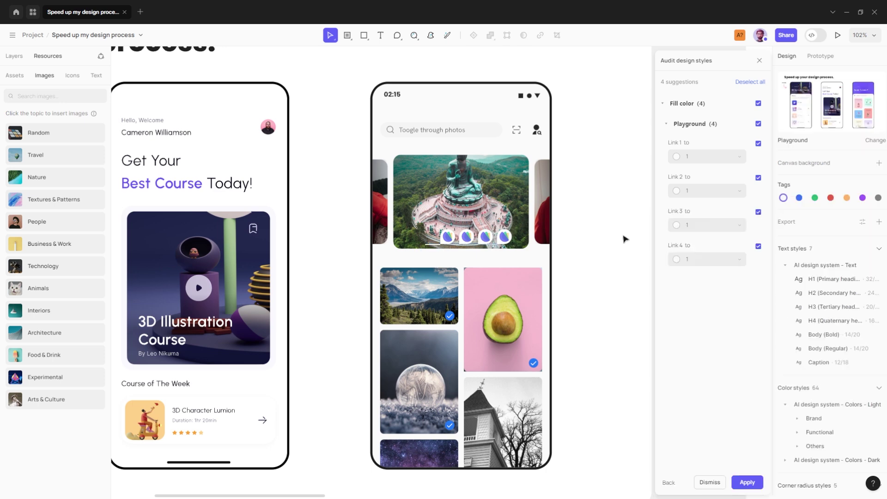
{"action": "left_click", "coordinate": [471, 238]}
- Confirm the Link 1–4 dropdowns all map to design-system colour style 1
{"action": "left_click", "coordinate": [728, 158]}
{"action": "left_click", "coordinate": [724, 191]}
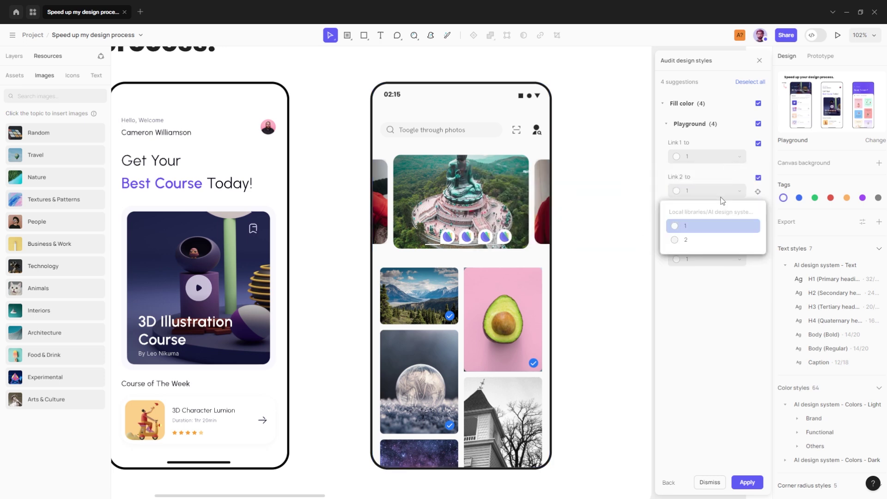
{"action": "left_click", "coordinate": [721, 209]}
{"action": "left_click", "coordinate": [715, 225]}
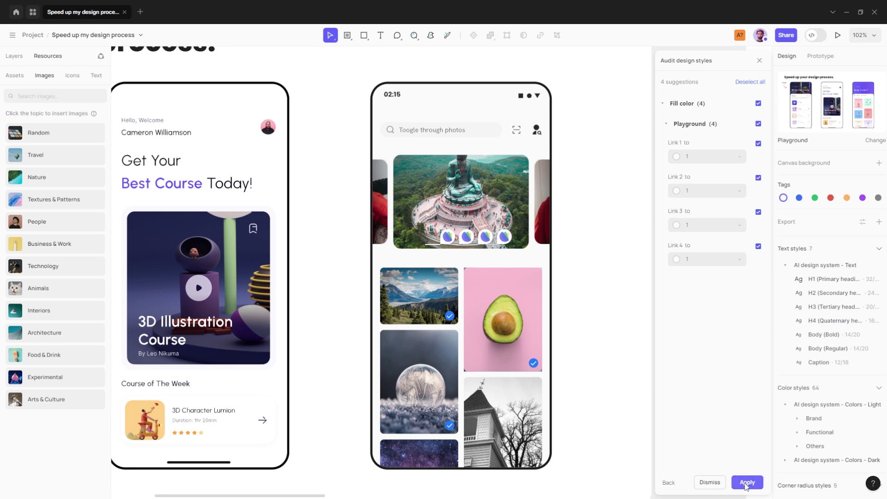
- Apply all four fill link suggestions and dismiss the audit
{"action": "left_click", "coordinate": [749, 483]}
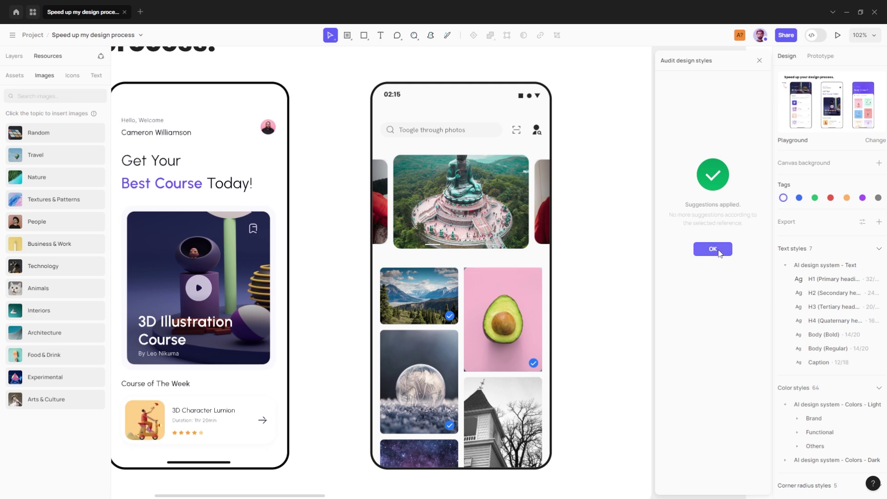
{"action": "left_click", "coordinate": [712, 249]}
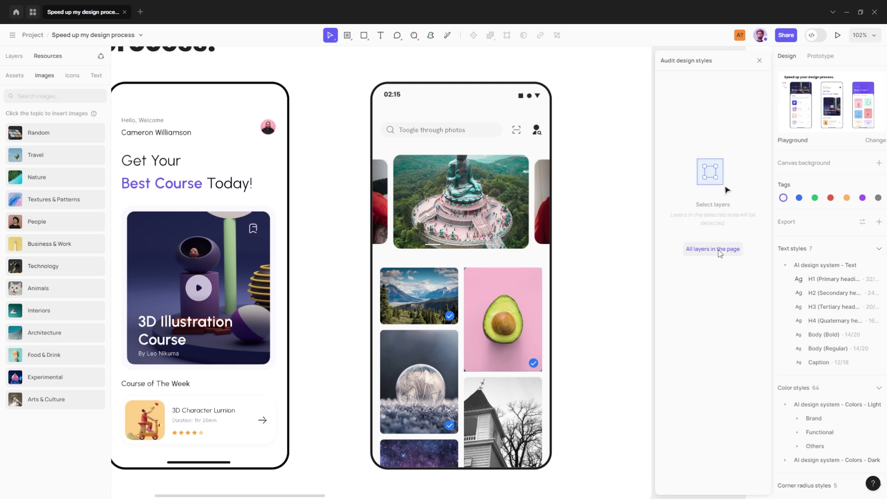
{"action": "left_click", "coordinate": [758, 61]}
- Check each slider indicator bar and the banner frame now use the linked design-system fill
{"action": "left_click", "coordinate": [437, 248]}
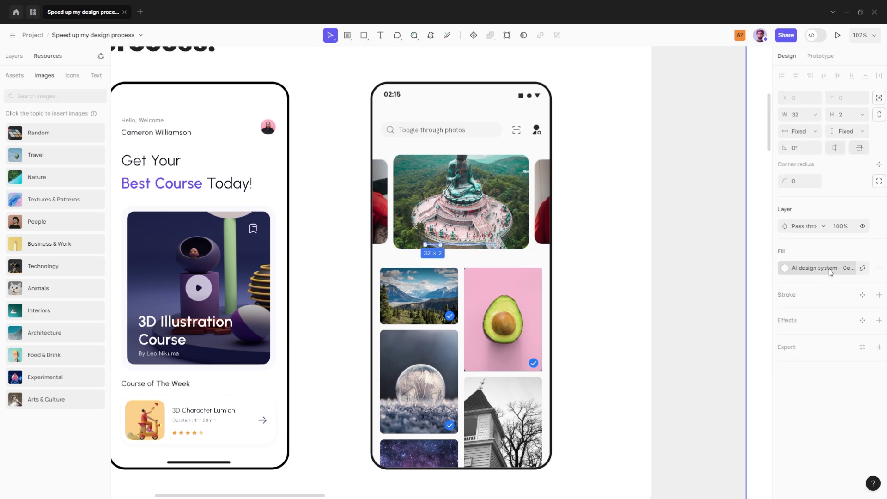
{"action": "left_click", "coordinate": [454, 247]}
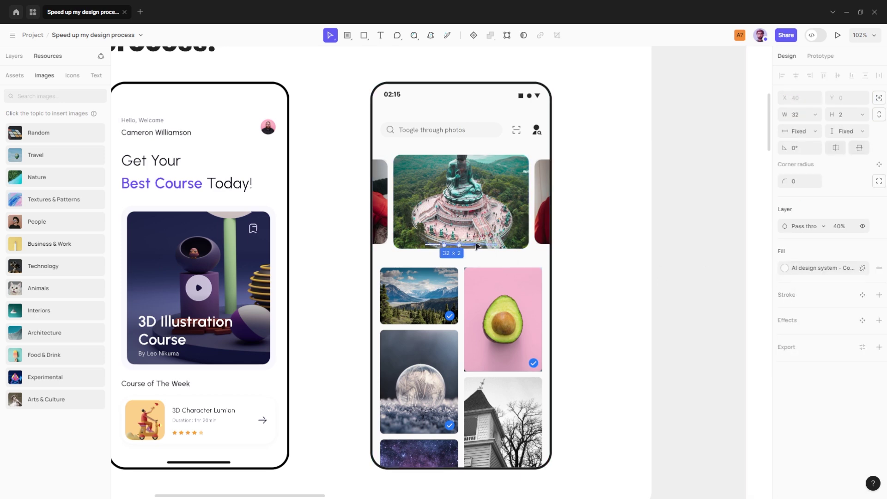
{"action": "left_click", "coordinate": [479, 247]}
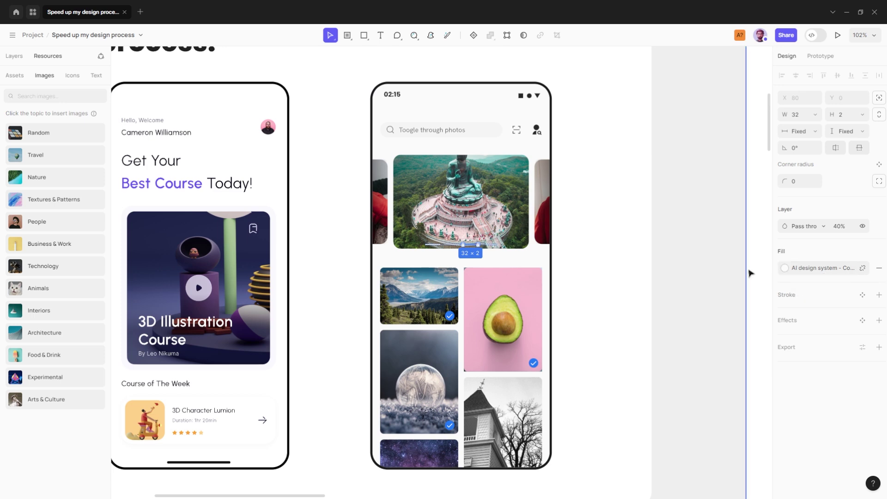
{"action": "left_click", "coordinate": [496, 246]}
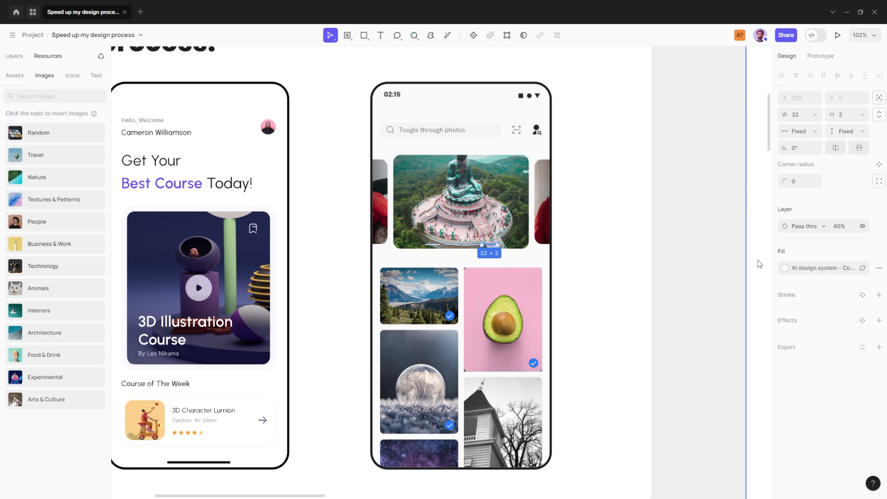
{"action": "left_click", "coordinate": [482, 205]}
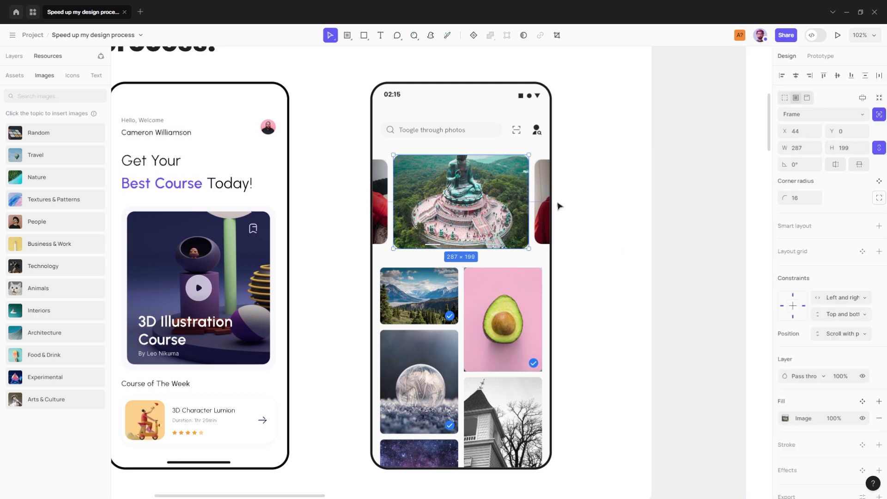
{"action": "left_click", "coordinate": [582, 204]}
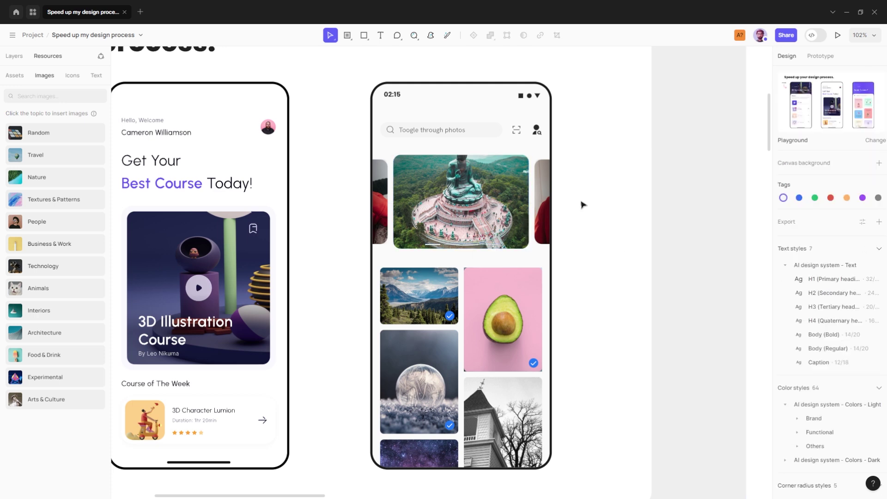
{"action": "scroll", "coordinate": [579, 207], "scroll_direction": "down", "scroll_amount": 5}
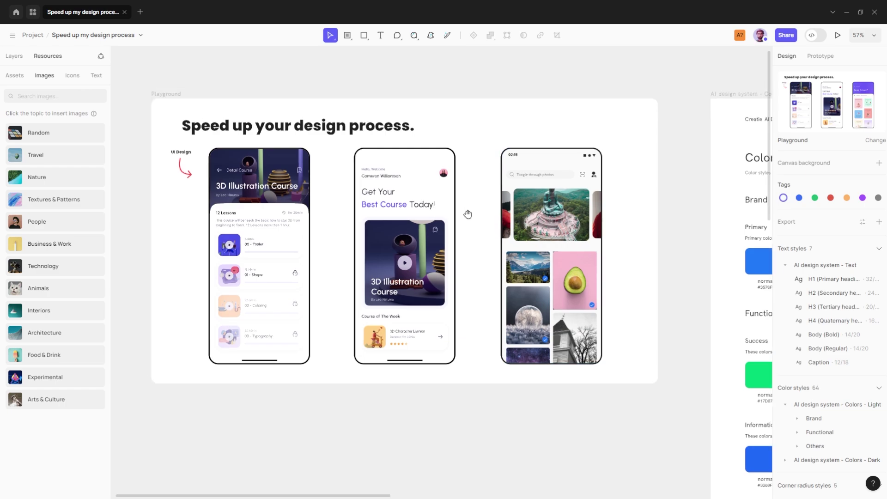
{"action": "scroll", "coordinate": [485, 215], "scroll_direction": "up", "scroll_amount": 2}
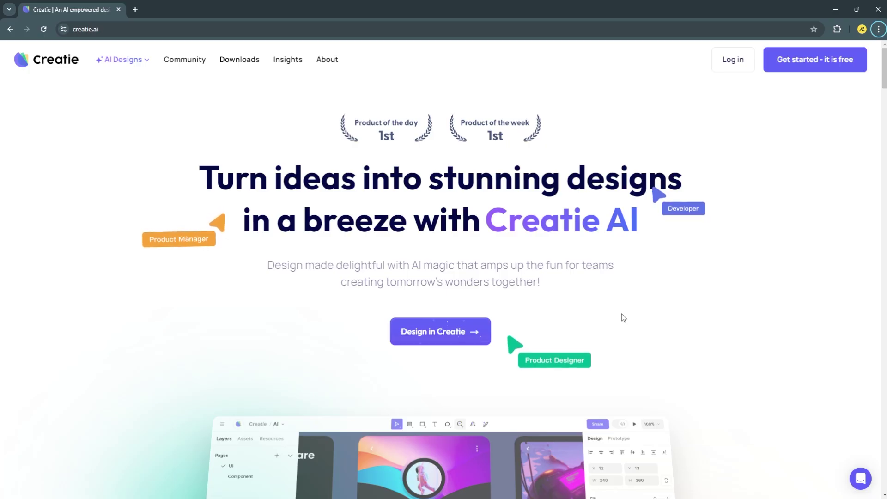
{"action": "scroll", "coordinate": [576, 281], "scroll_direction": "down", "scroll_amount": 3}
{"action": "scroll", "coordinate": [645, 274], "scroll_direction": "down", "scroll_amount": 3}
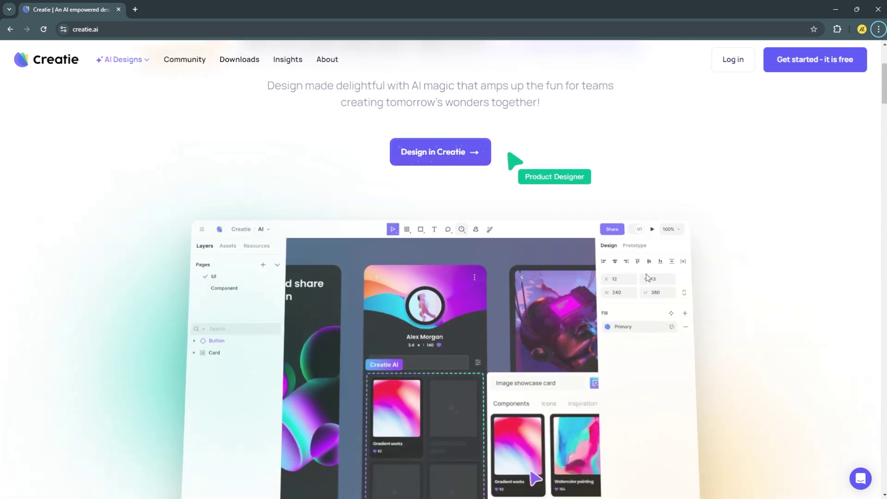
{"action": "scroll", "coordinate": [646, 273], "scroll_direction": "down", "scroll_amount": 3}
{"action": "scroll", "coordinate": [646, 274], "scroll_direction": "down", "scroll_amount": 2}
{"action": "scroll", "coordinate": [646, 277], "scroll_direction": "down", "scroll_amount": 3}
{"action": "scroll", "coordinate": [646, 277], "scroll_direction": "down", "scroll_amount": 3}
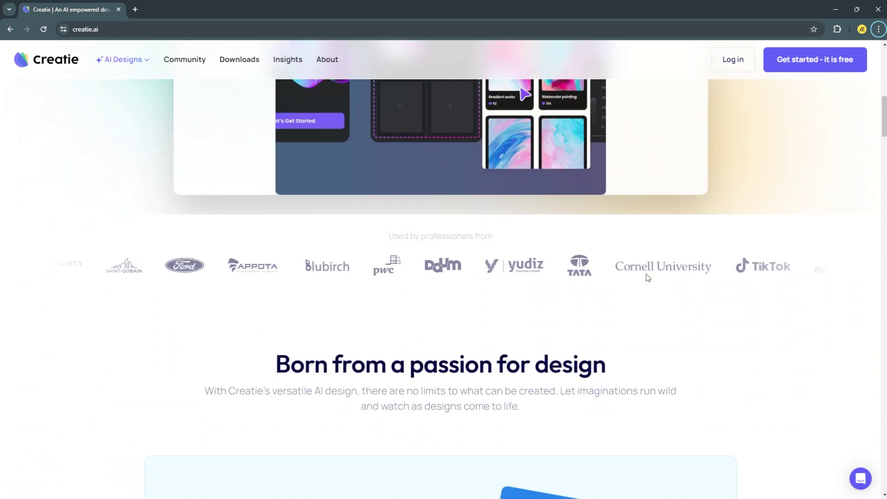
{"action": "scroll", "coordinate": [645, 277], "scroll_direction": "down", "scroll_amount": 2}
{"action": "scroll", "coordinate": [646, 277], "scroll_direction": "down", "scroll_amount": 2}
{"action": "scroll", "coordinate": [646, 277], "scroll_direction": "down", "scroll_amount": 2}
{"action": "scroll", "coordinate": [646, 277], "scroll_direction": "down", "scroll_amount": 1}
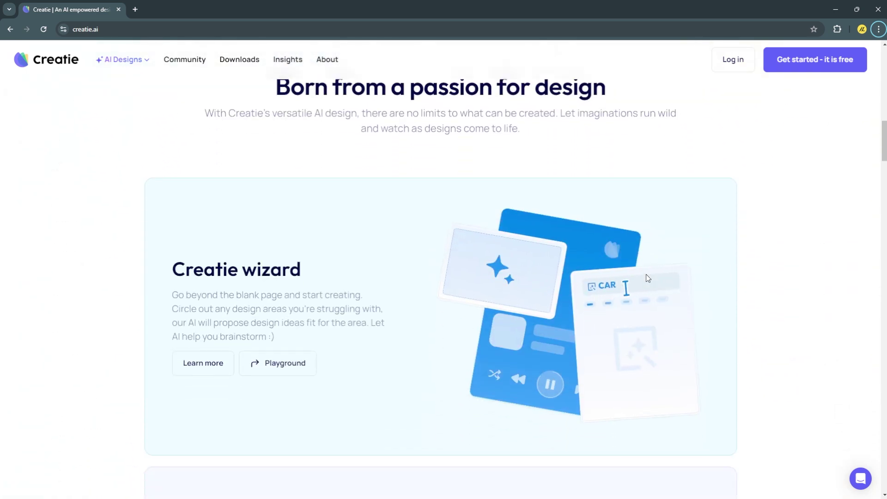
{"action": "scroll", "coordinate": [646, 278], "scroll_direction": "down", "scroll_amount": 2}
{"action": "scroll", "coordinate": [646, 277], "scroll_direction": "down", "scroll_amount": 1}
{"action": "scroll", "coordinate": [646, 277], "scroll_direction": "down", "scroll_amount": 1}
{"action": "scroll", "coordinate": [646, 278], "scroll_direction": "down", "scroll_amount": 1}
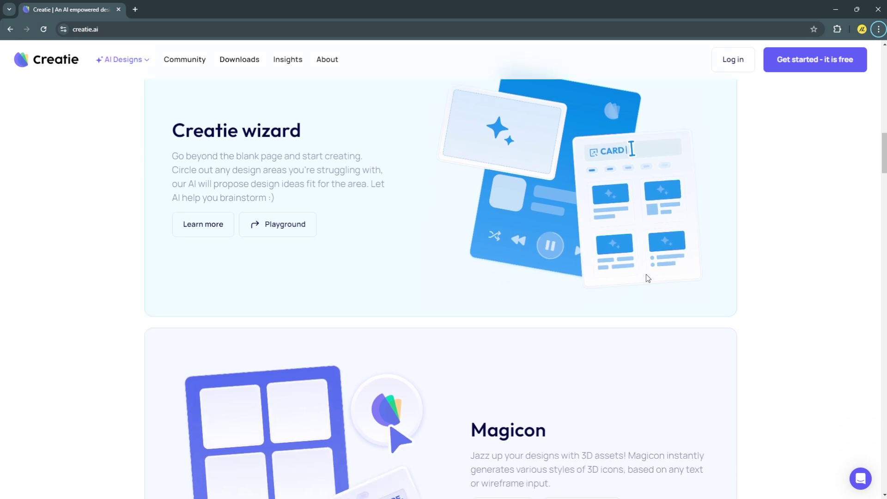
{"action": "scroll", "coordinate": [646, 277], "scroll_direction": "down", "scroll_amount": 2}
{"action": "scroll", "coordinate": [646, 278], "scroll_direction": "down", "scroll_amount": 1}
{"action": "scroll", "coordinate": [646, 277], "scroll_direction": "down", "scroll_amount": 3}
{"action": "scroll", "coordinate": [646, 277], "scroll_direction": "down", "scroll_amount": 2}
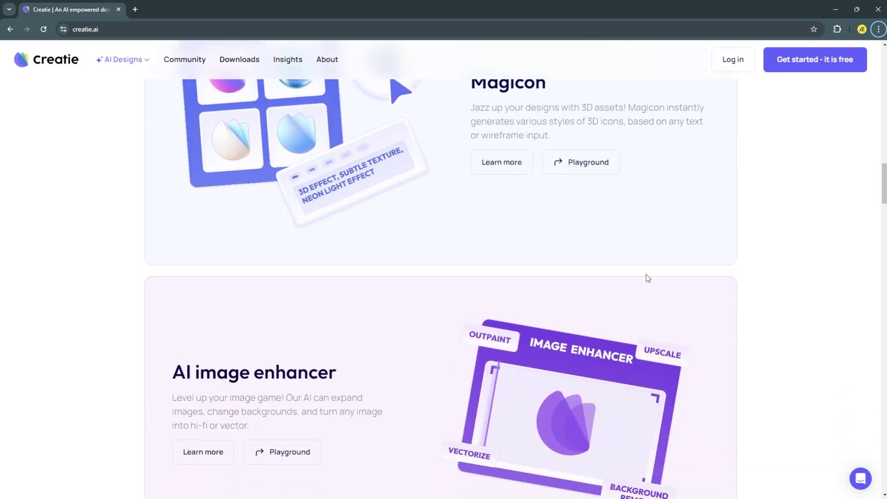
{"action": "scroll", "coordinate": [646, 277], "scroll_direction": "down", "scroll_amount": 3}
{"action": "scroll", "coordinate": [646, 277], "scroll_direction": "down", "scroll_amount": 2}
{"action": "scroll", "coordinate": [646, 277], "scroll_direction": "down", "scroll_amount": 3}
{"action": "scroll", "coordinate": [646, 278], "scroll_direction": "down", "scroll_amount": 1}
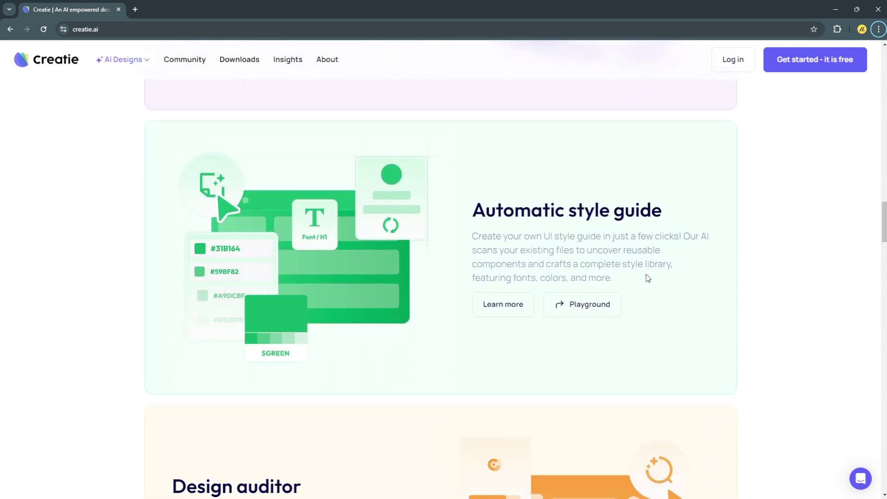
{"action": "scroll", "coordinate": [646, 277], "scroll_direction": "down", "scroll_amount": 1}
{"action": "scroll", "coordinate": [646, 277], "scroll_direction": "down", "scroll_amount": 1}
{"action": "scroll", "coordinate": [645, 277], "scroll_direction": "down", "scroll_amount": 1}
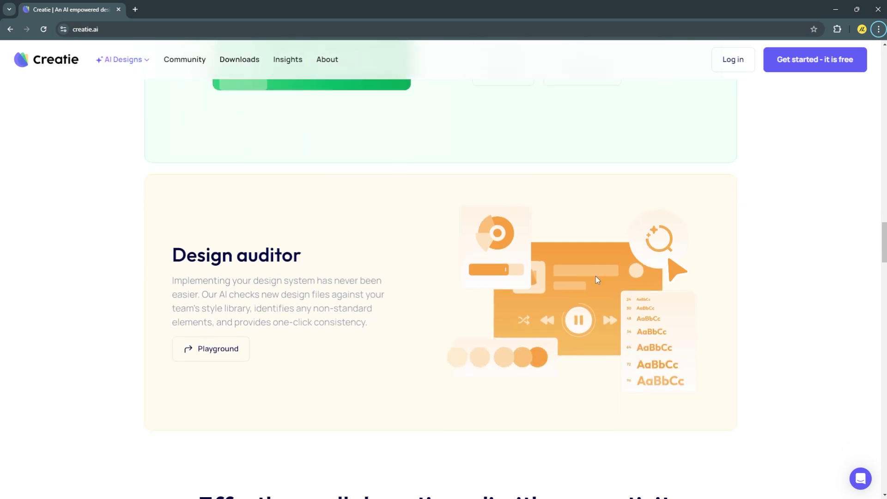
{"action": "scroll", "coordinate": [597, 276], "scroll_direction": "up", "scroll_amount": 1}
{"action": "scroll", "coordinate": [598, 276], "scroll_direction": "up", "scroll_amount": 3}
{"action": "scroll", "coordinate": [600, 279], "scroll_direction": "up", "scroll_amount": 3}
{"action": "scroll", "coordinate": [599, 278], "scroll_direction": "up", "scroll_amount": 3}
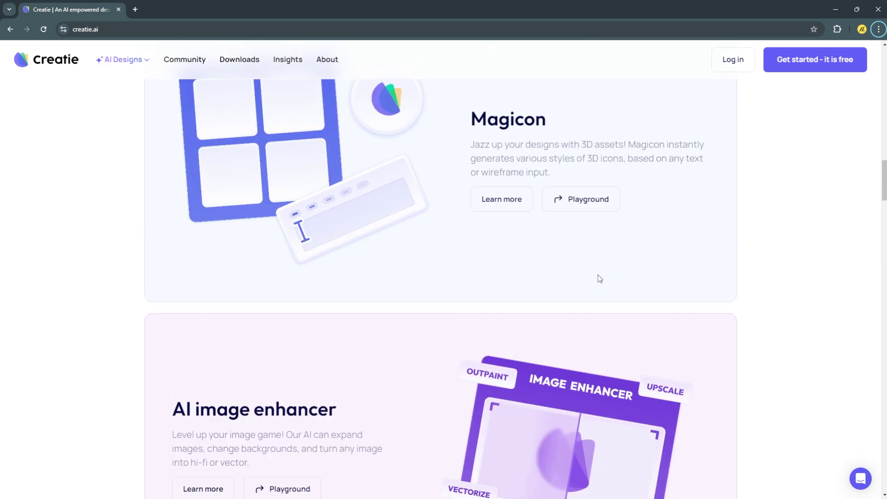
{"action": "scroll", "coordinate": [600, 279], "scroll_direction": "up", "scroll_amount": 3}
{"action": "scroll", "coordinate": [599, 279], "scroll_direction": "up", "scroll_amount": 3}
{"action": "scroll", "coordinate": [599, 279], "scroll_direction": "up", "scroll_amount": 4}
{"action": "scroll", "coordinate": [598, 274], "scroll_direction": "up", "scroll_amount": 3}
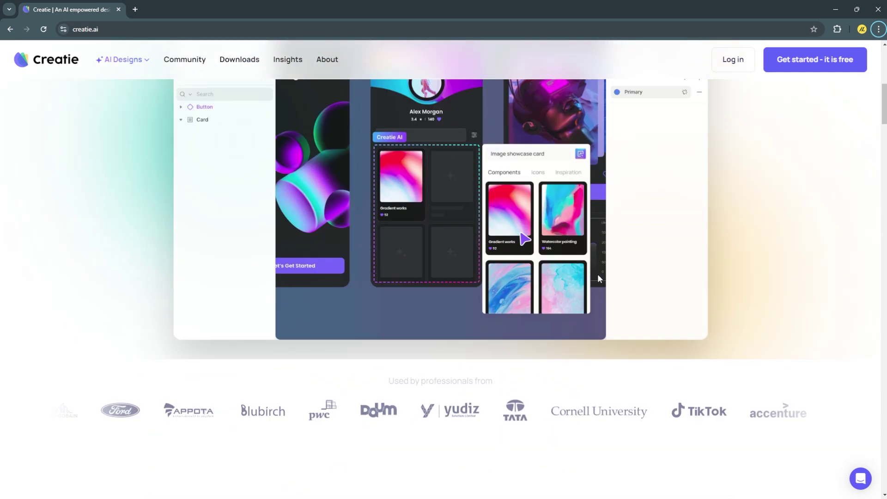
{"action": "scroll", "coordinate": [597, 273], "scroll_direction": "up", "scroll_amount": 2}
{"action": "scroll", "coordinate": [598, 273], "scroll_direction": "up", "scroll_amount": 2}
{"action": "scroll", "coordinate": [598, 277], "scroll_direction": "up", "scroll_amount": 4}
{"action": "scroll", "coordinate": [598, 277], "scroll_direction": "up", "scroll_amount": 3}
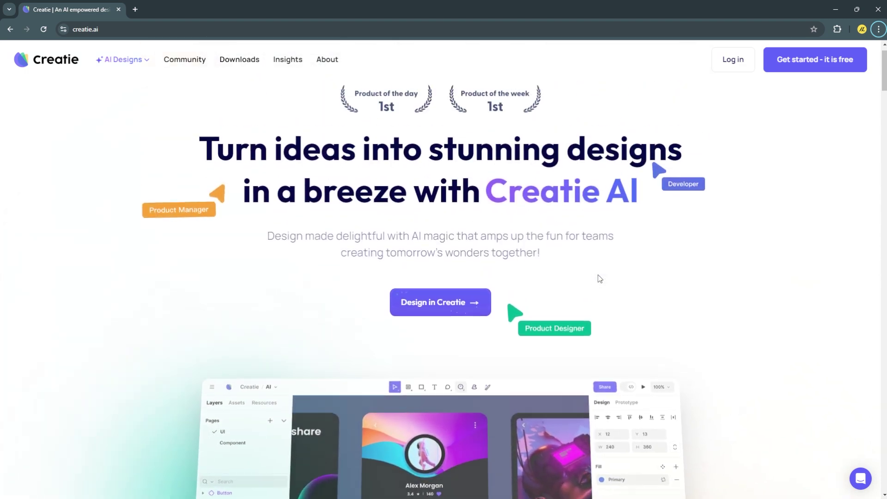
{"action": "scroll", "coordinate": [600, 278], "scroll_direction": "up", "scroll_amount": 1}
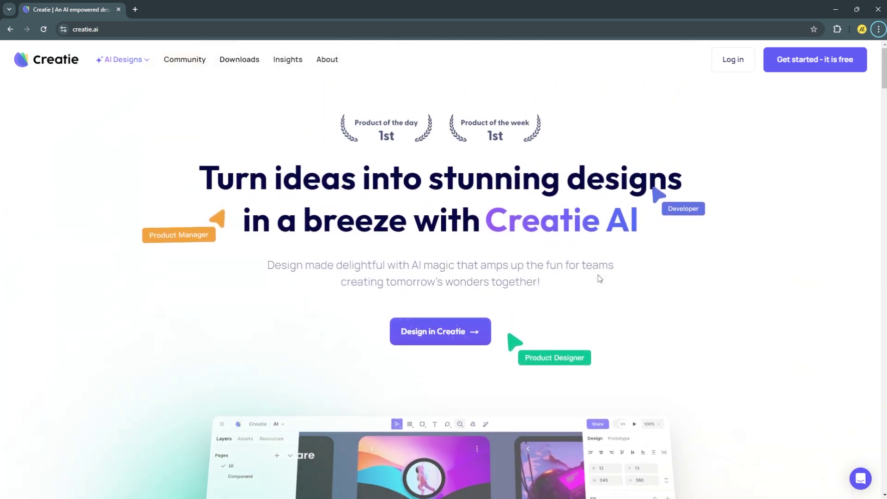